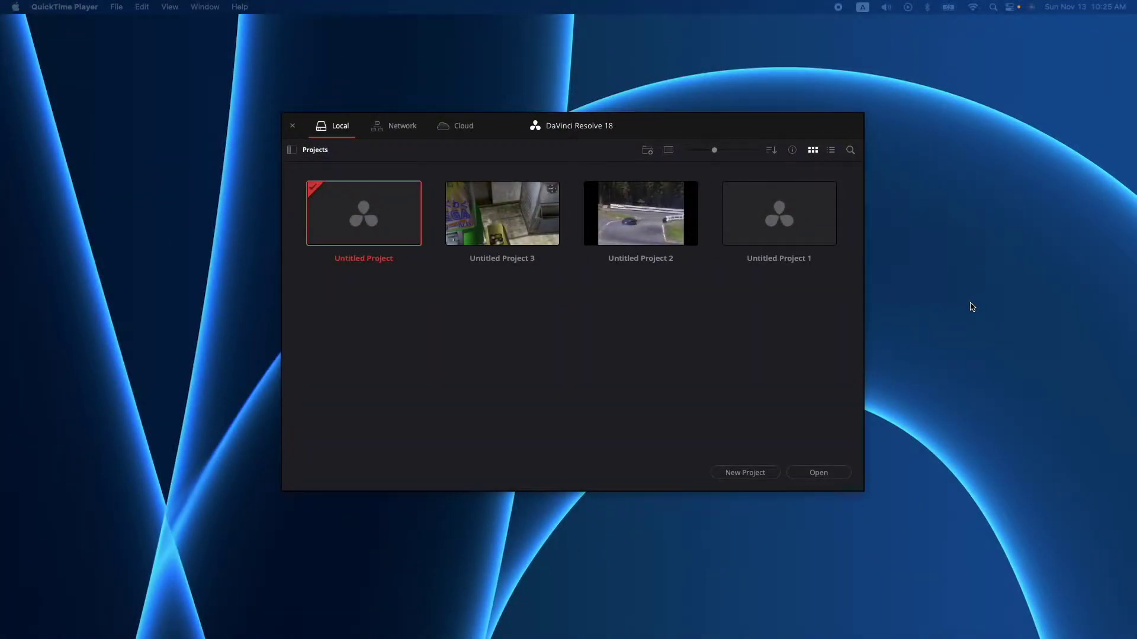
Bring the DaVinci Resolve Project Manager to the front over QuickTime Player
click(657, 335)
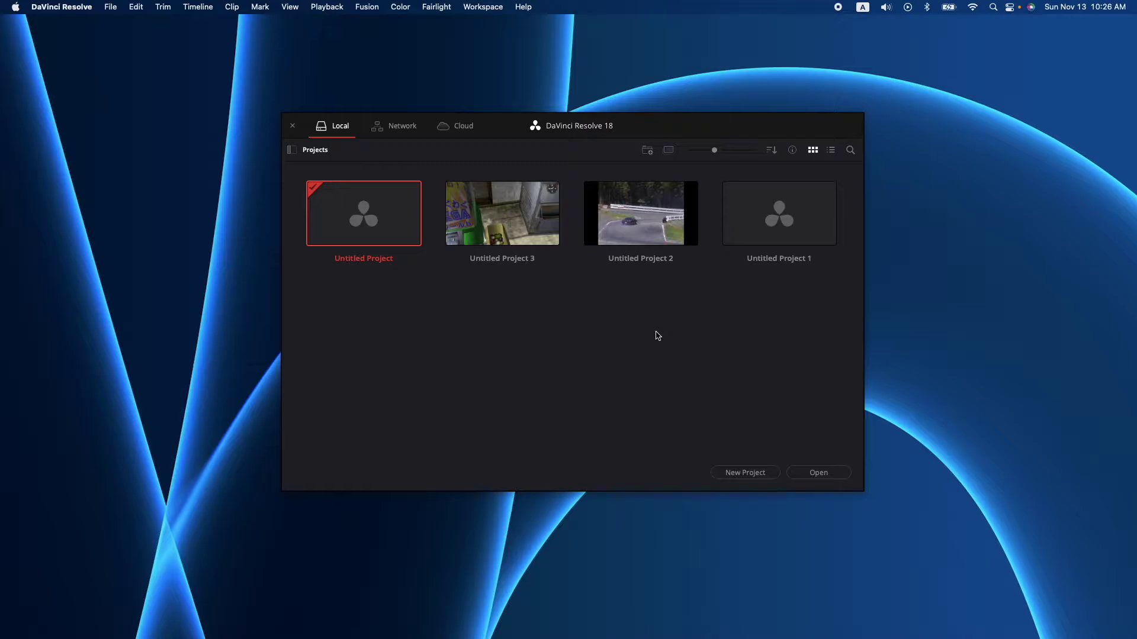
Create a new project named Chunks
click(744, 474)
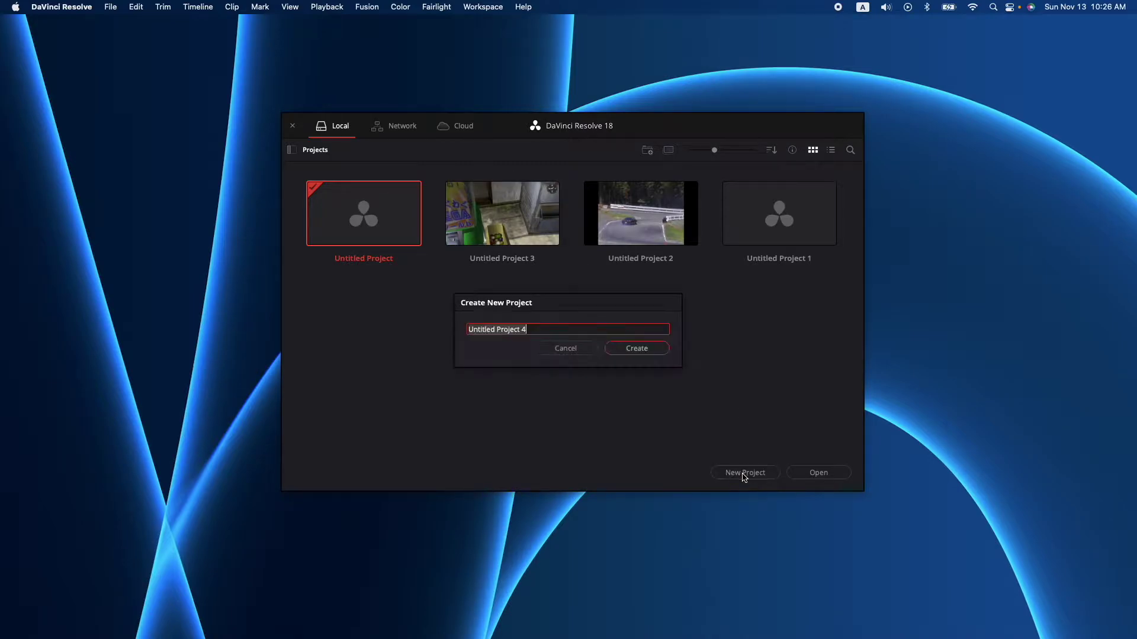
key(BackSpace)
text(Chunks)
click(622, 353)
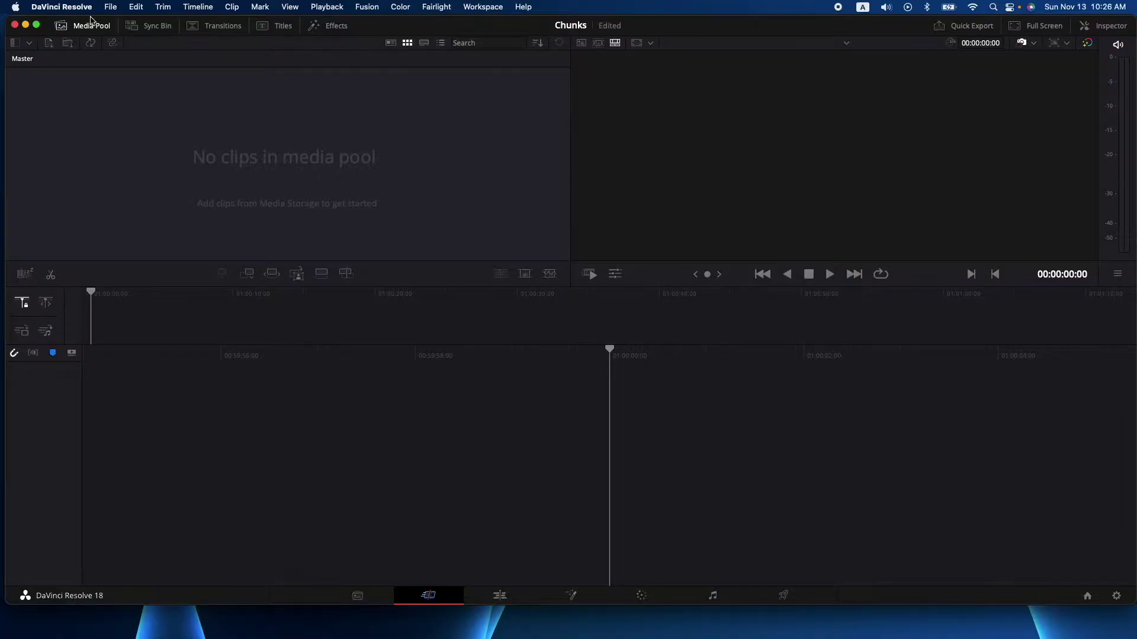
Import Shenmue_20220925193937.mp4 from the Desktop and match the project frame rate to it
click(113, 6)
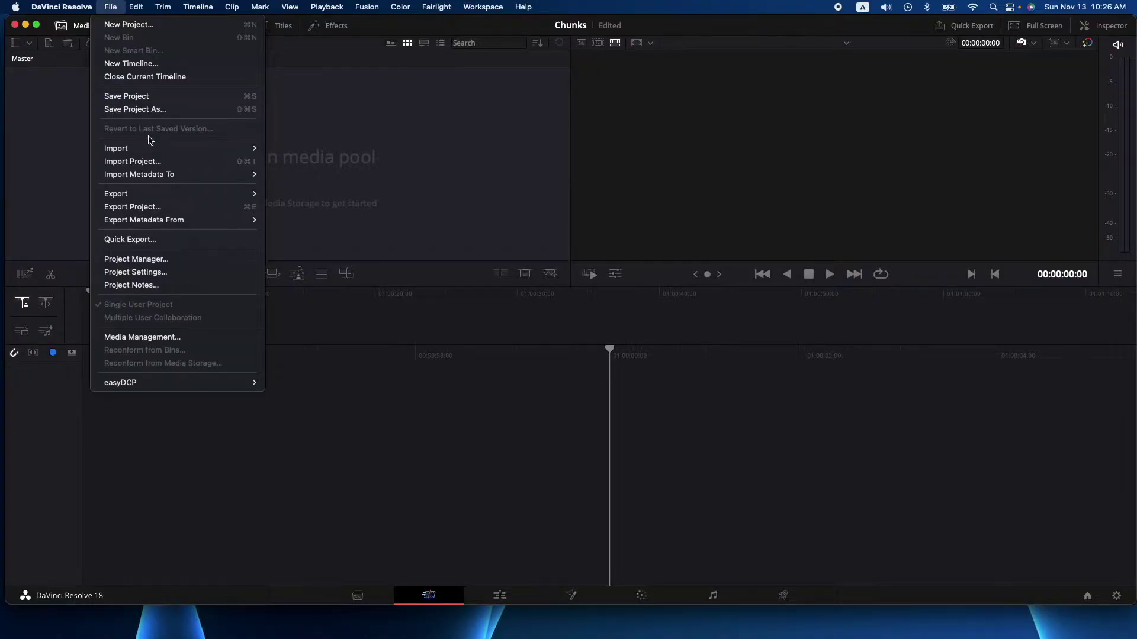
mouse_move(154, 148)
click(314, 161)
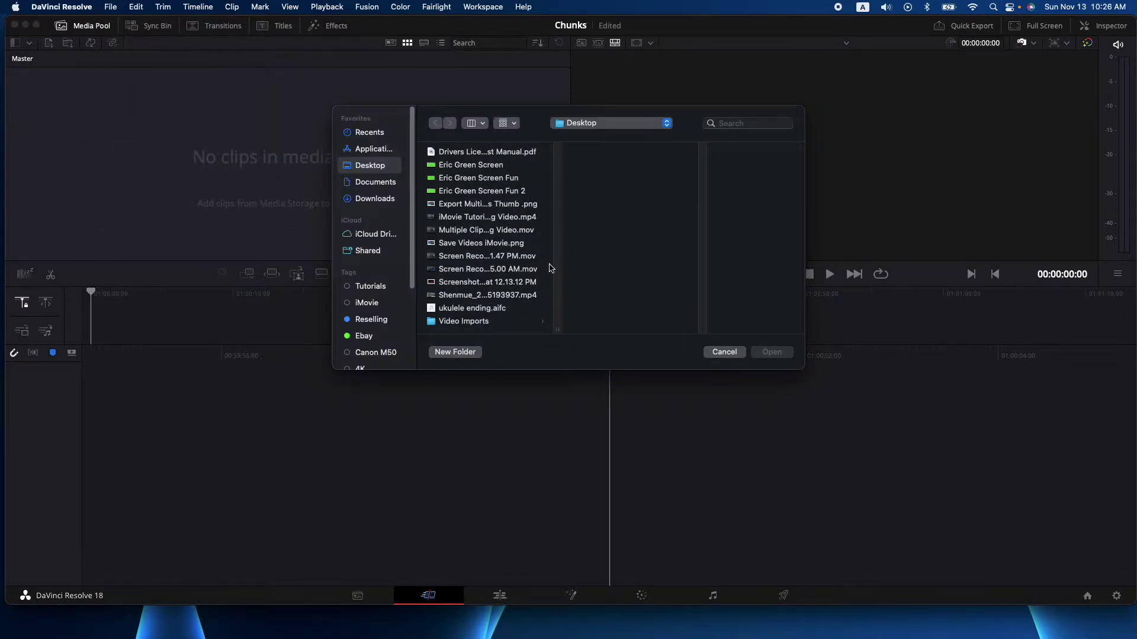
click(465, 296)
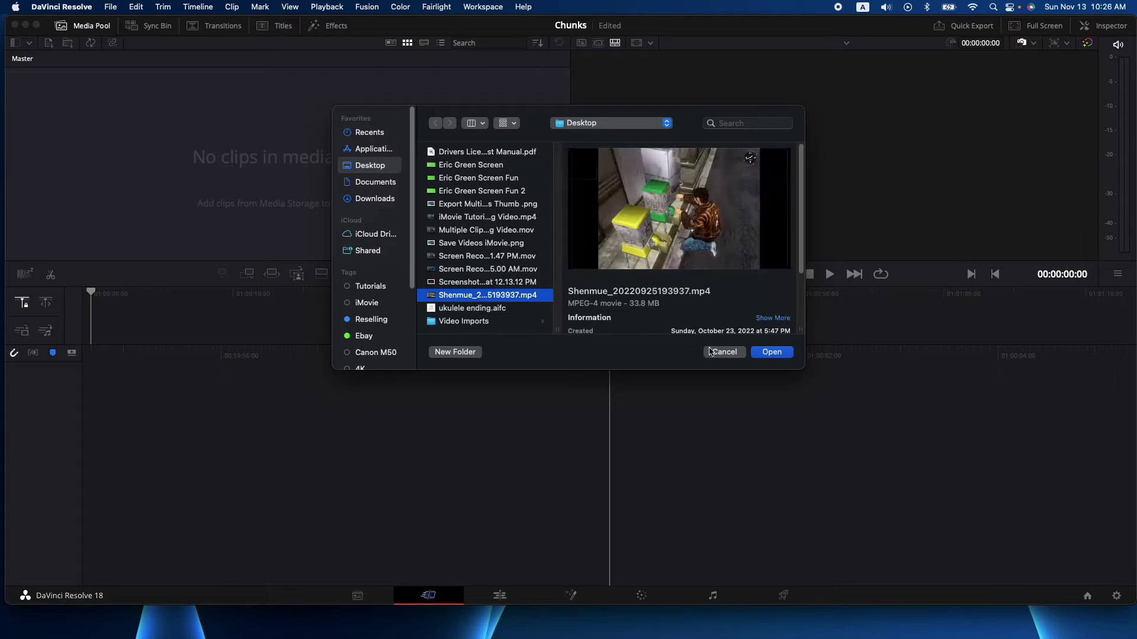
click(771, 352)
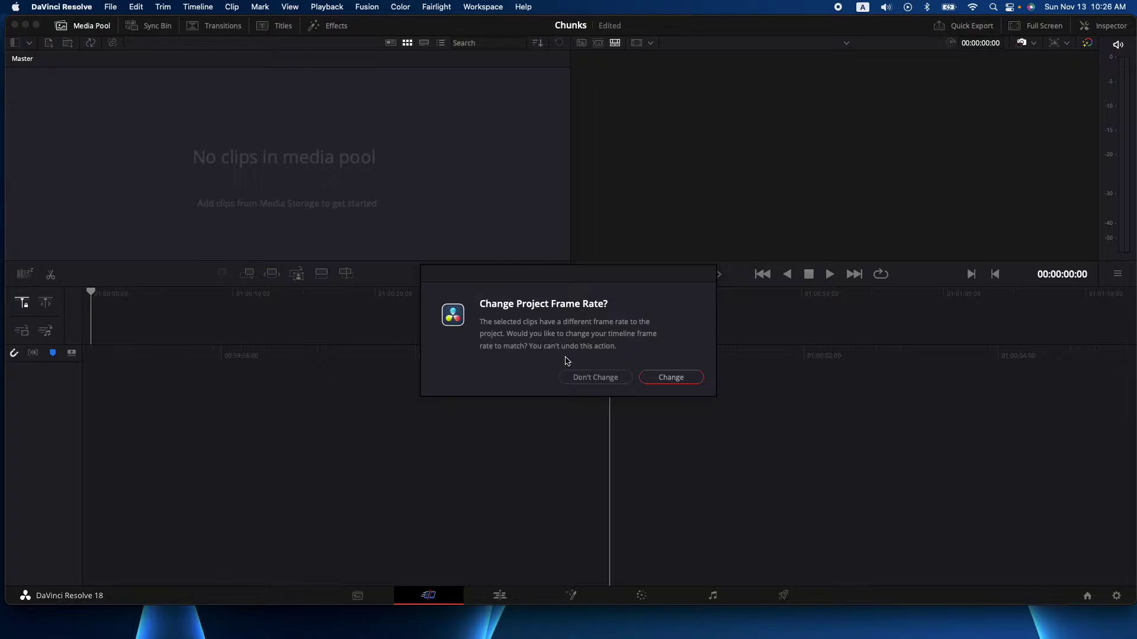
click(655, 377)
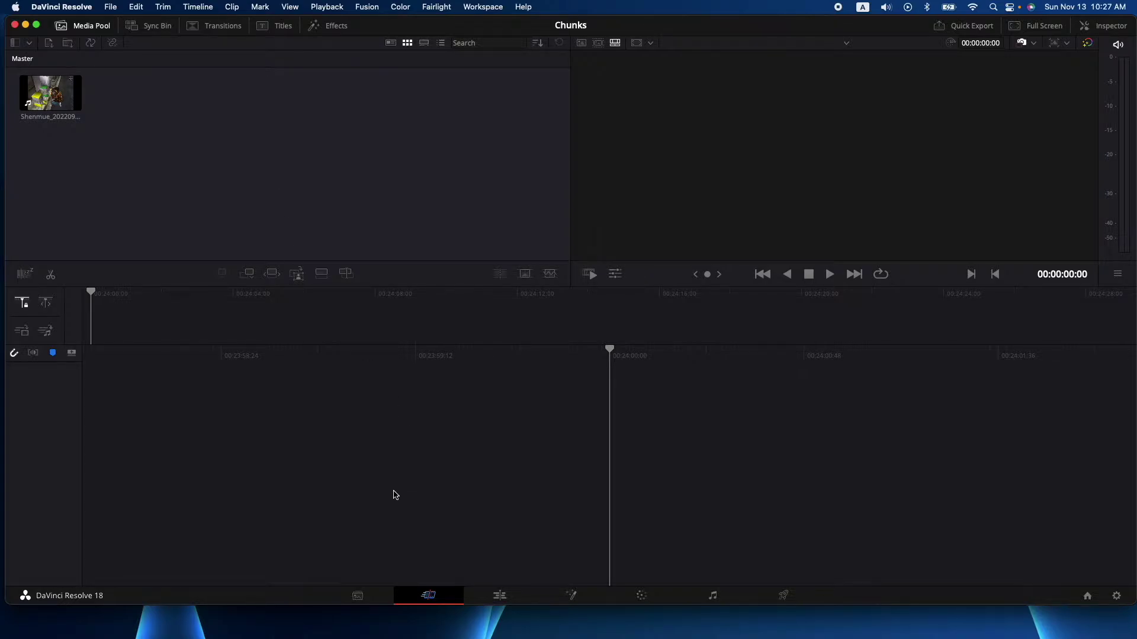
Look through the Media, Edit and Deliver pages, finishing on the Edit page
click(377, 598)
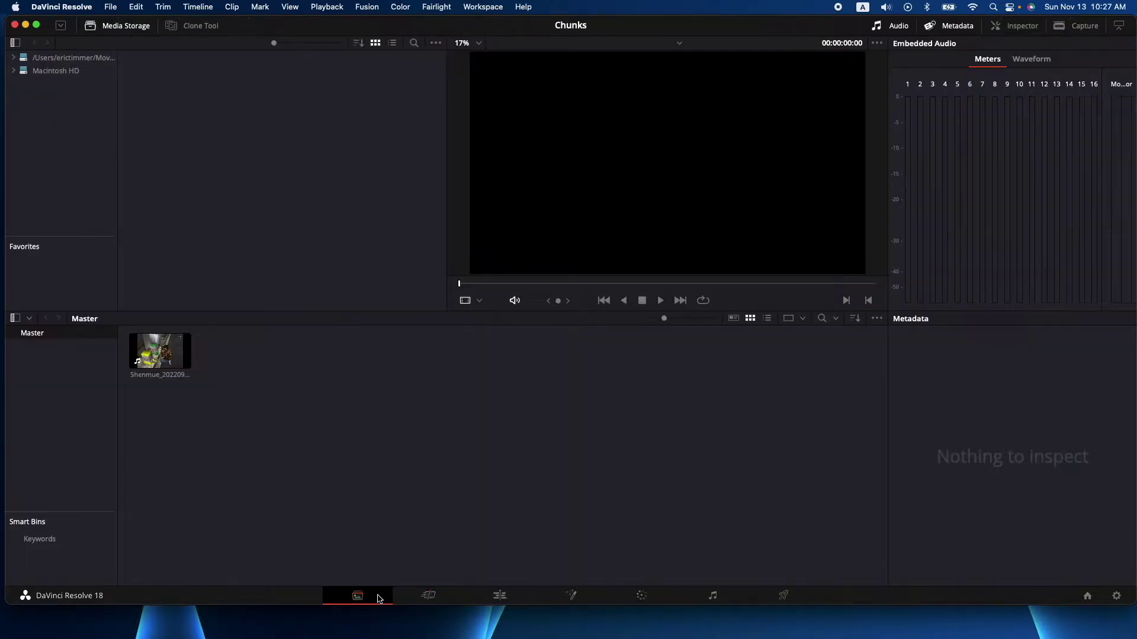
click(502, 598)
click(784, 597)
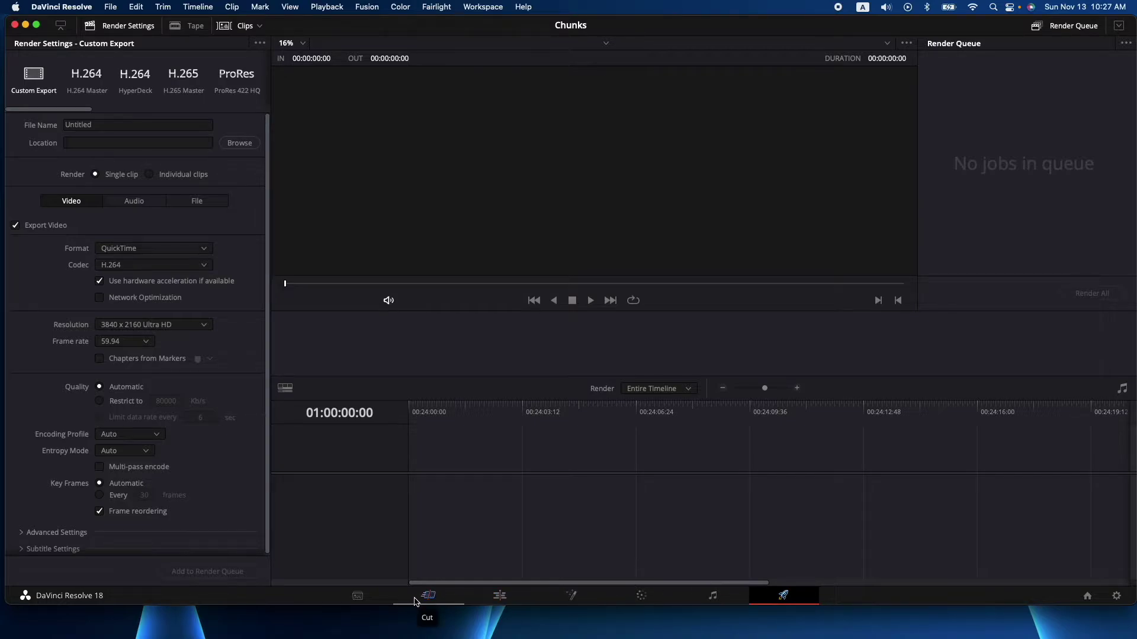
click(358, 598)
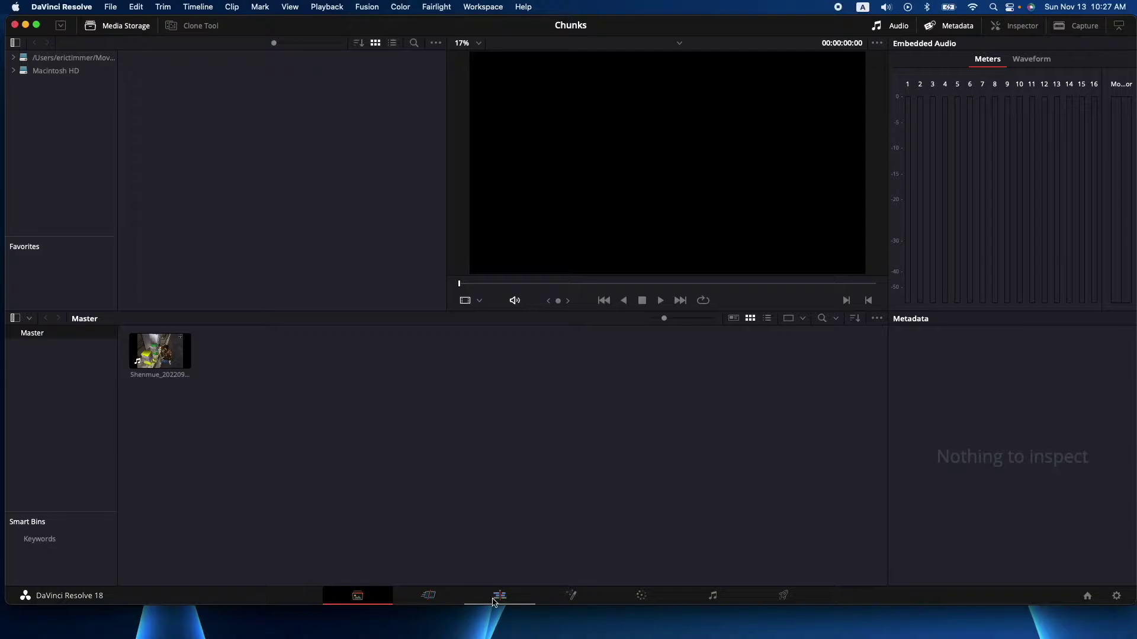
click(494, 599)
click(812, 599)
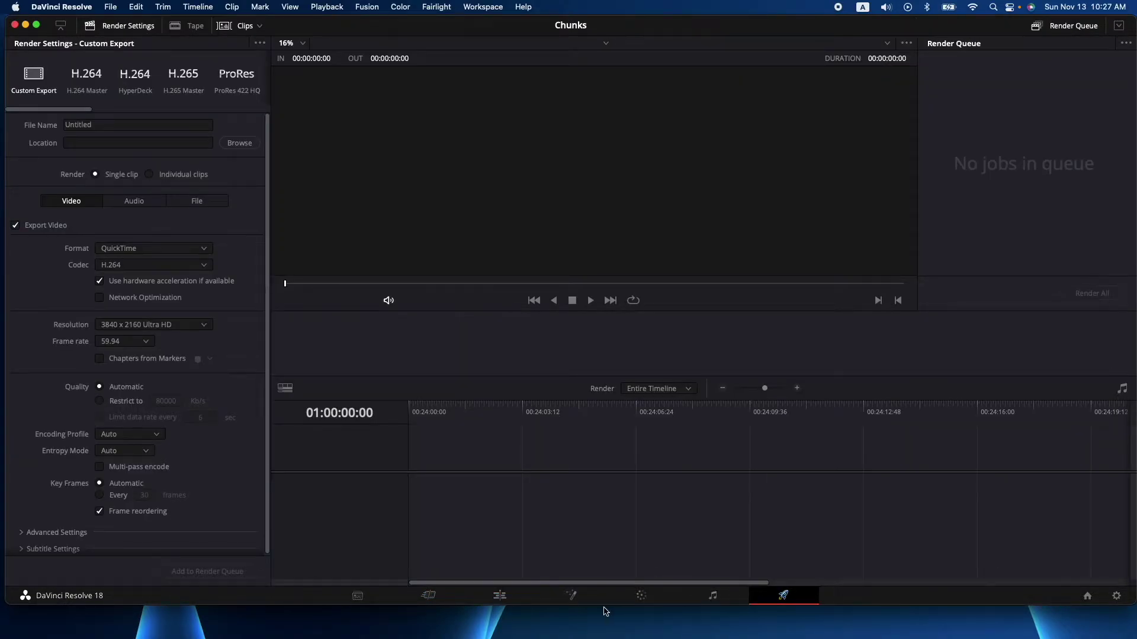
click(491, 599)
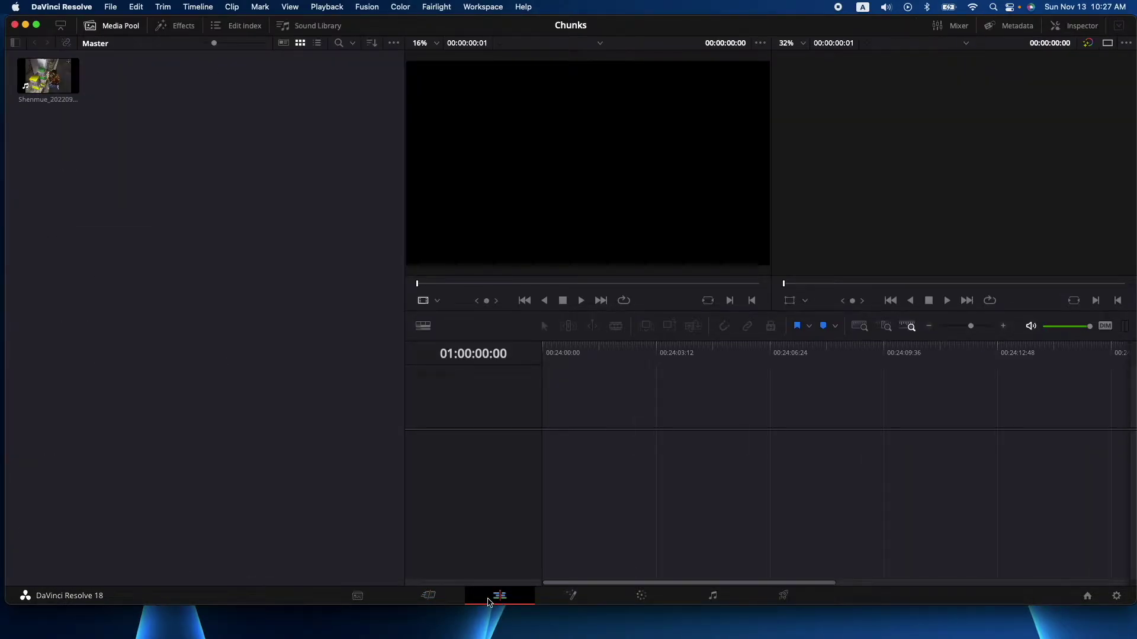
Narrow the Media Pool and put the Shenmue clip on a new timeline, playhead at 01:00:03:02
drag(404, 224, 168, 235)
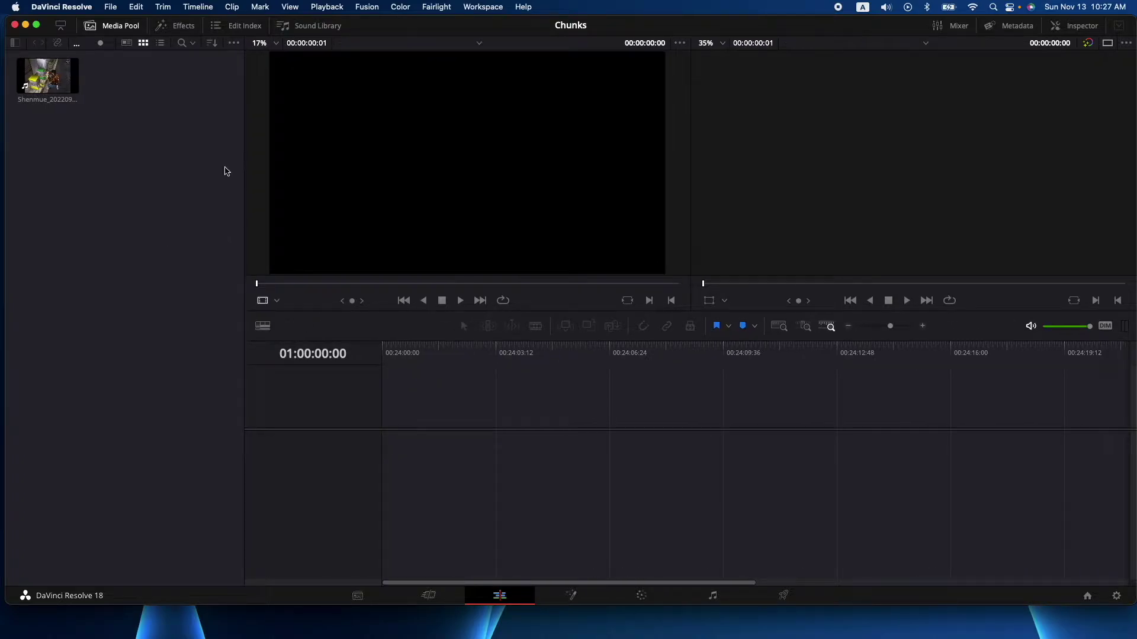
drag(51, 75, 414, 474)
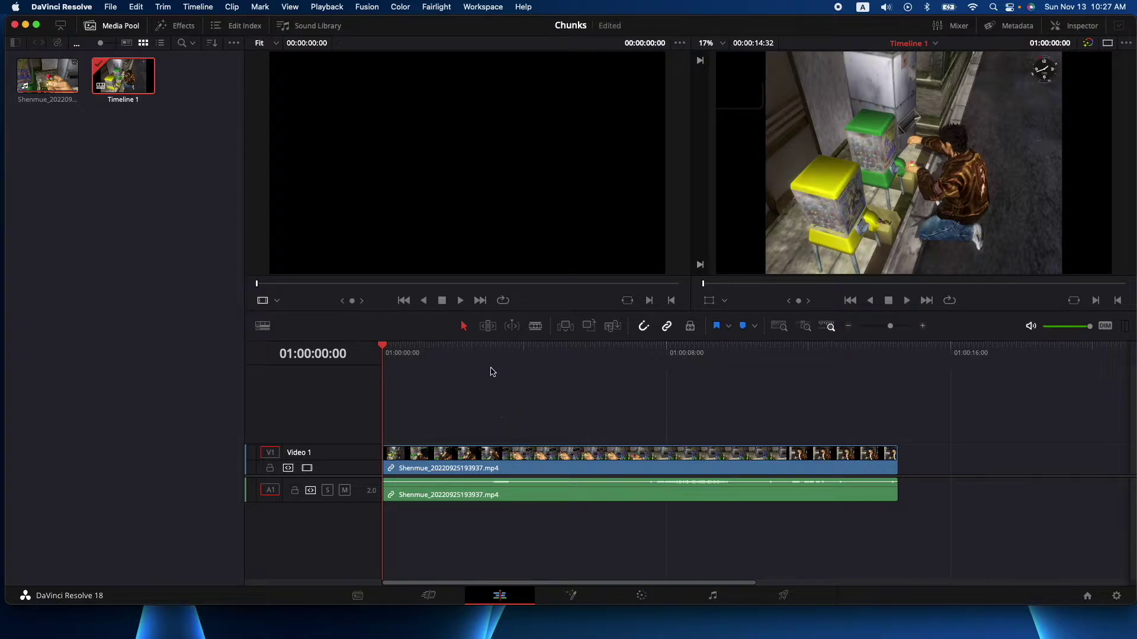
click(490, 354)
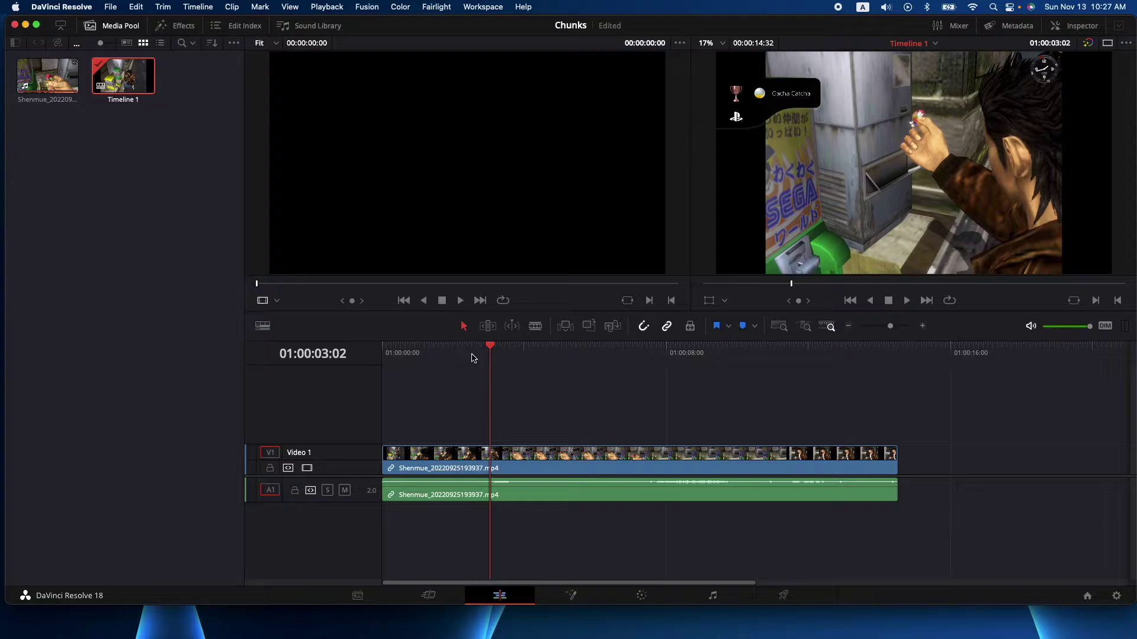
Blade the clip at 01:00:03:02, a middle point and around 01:00:11 into four pieces
click(536, 326)
click(491, 468)
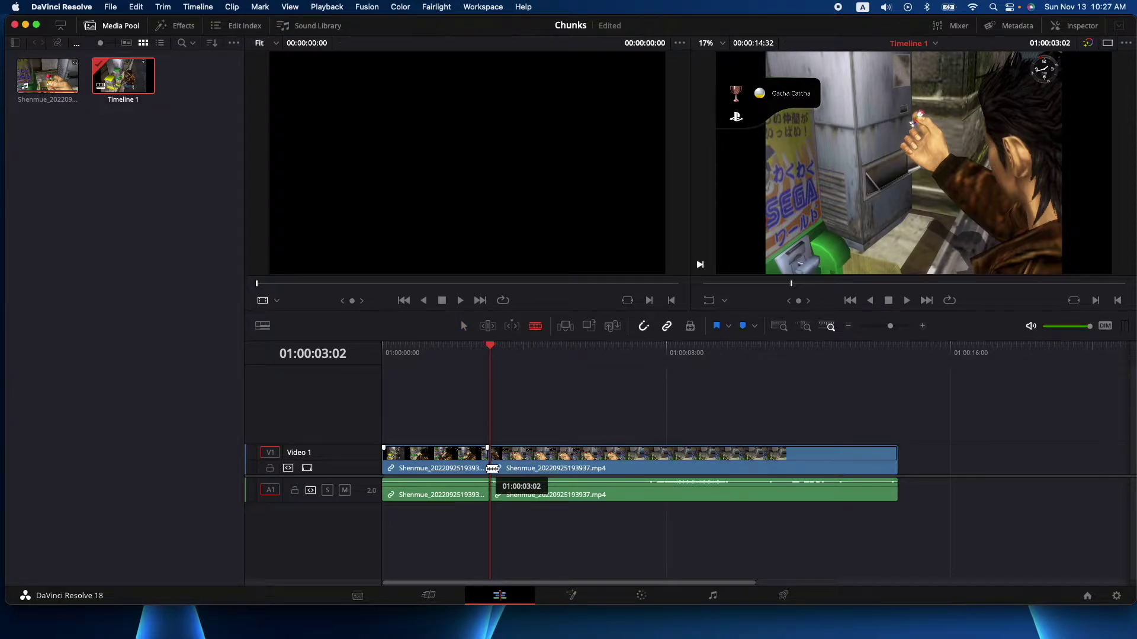
click(618, 468)
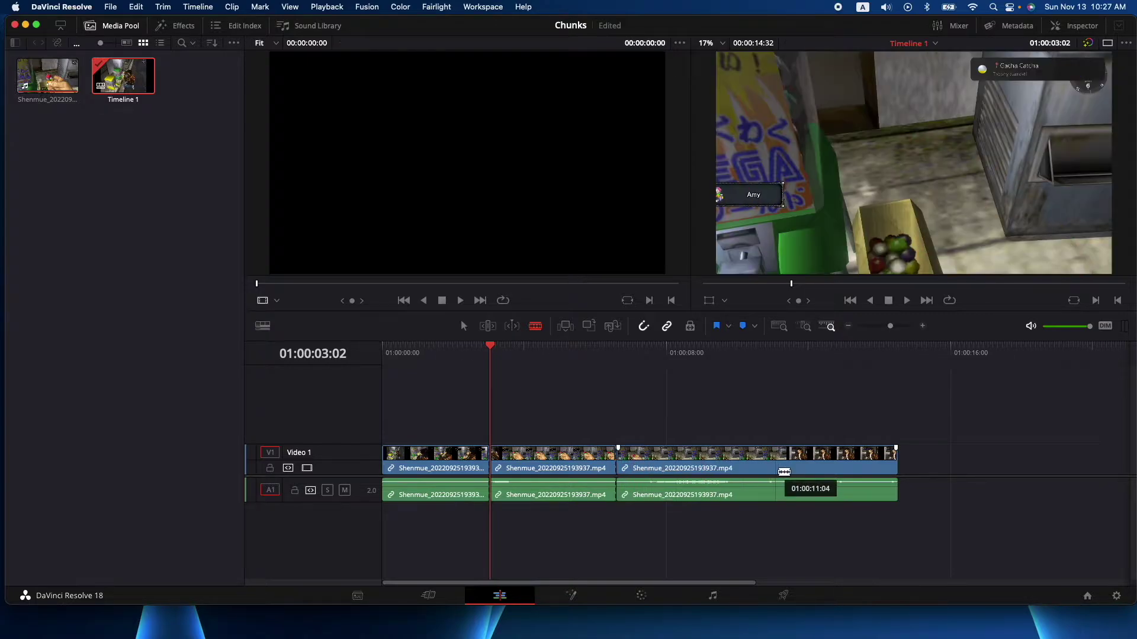
click(783, 471)
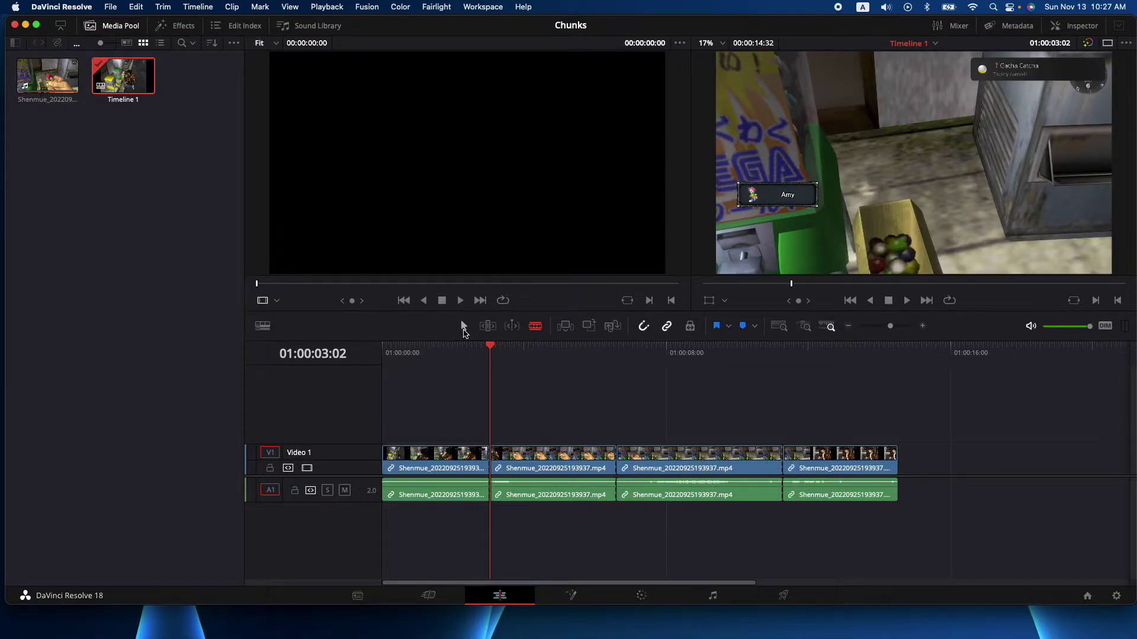
click(464, 328)
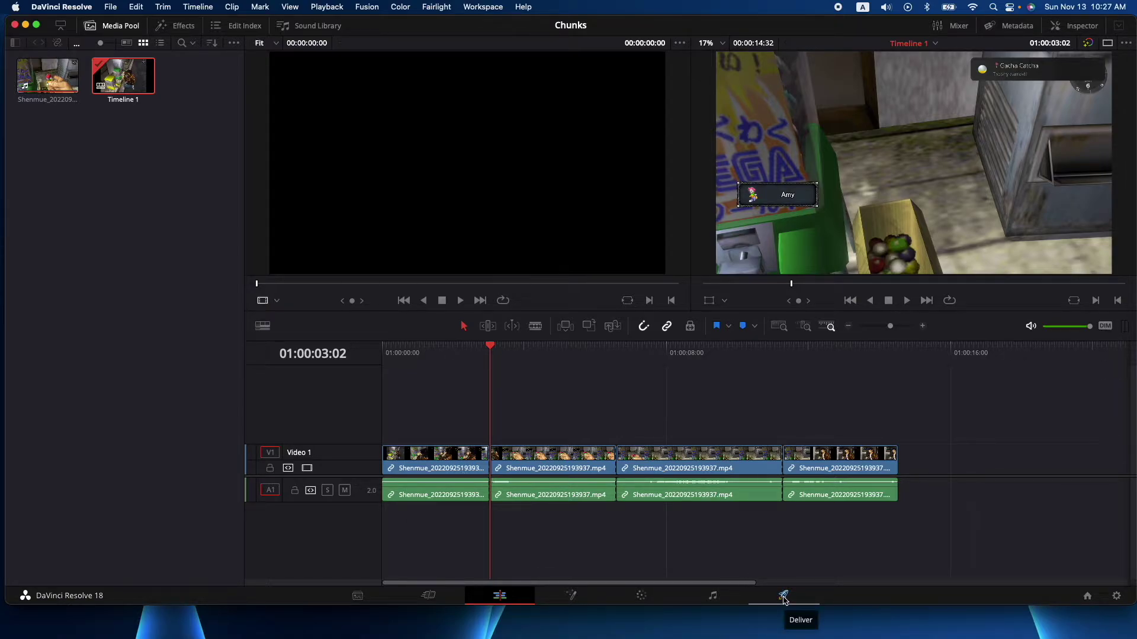
On the Deliver page, set the render to In/Out Range
click(784, 596)
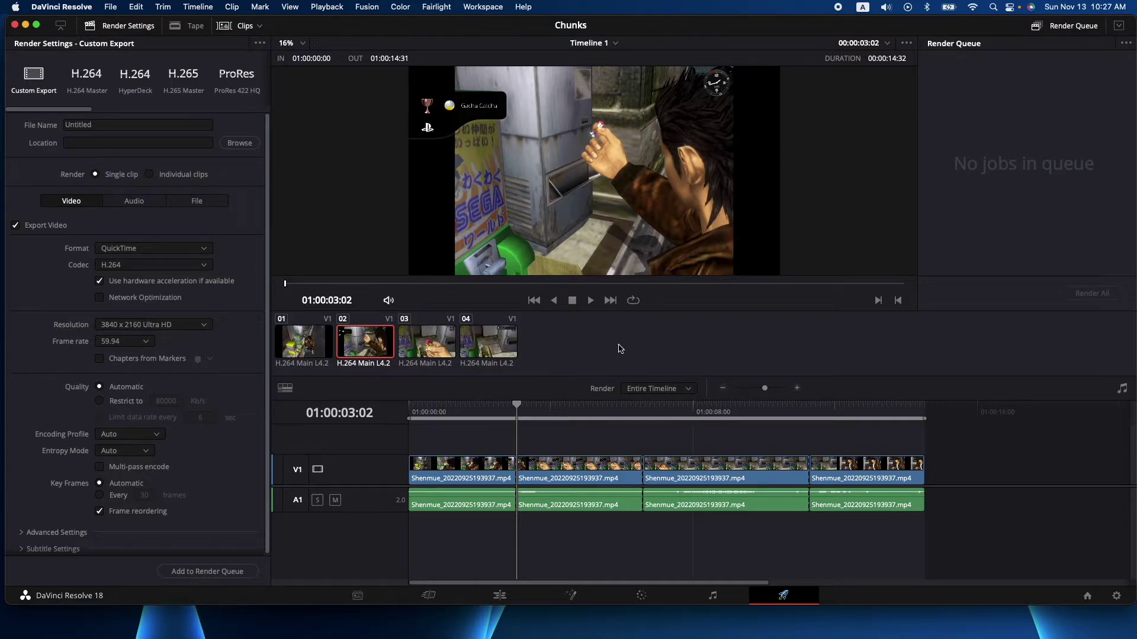
click(691, 390)
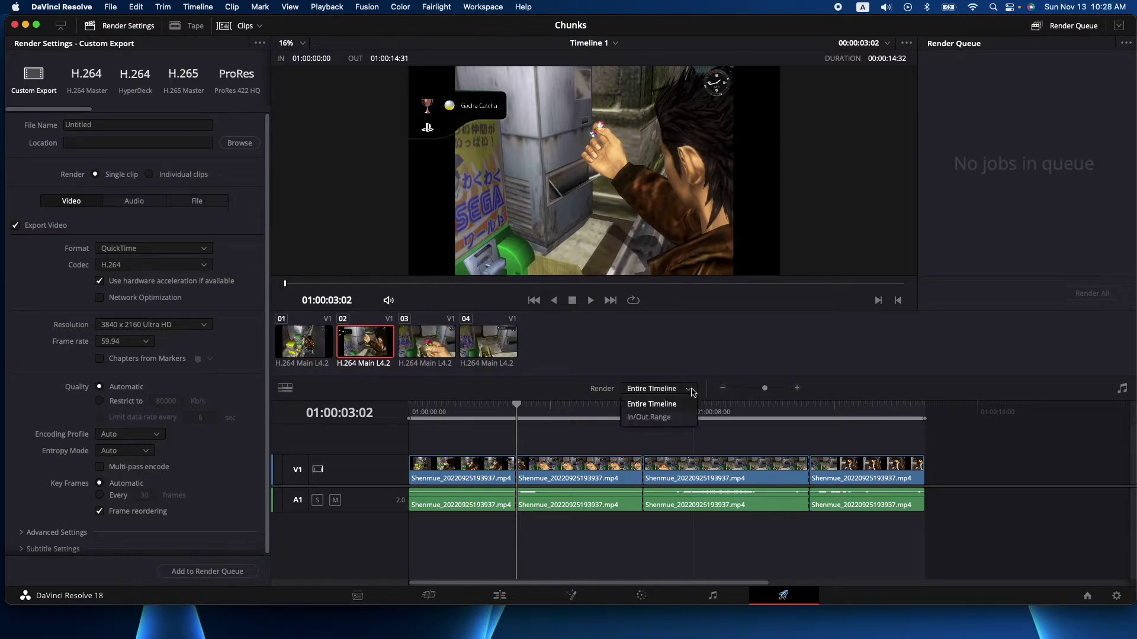
click(649, 417)
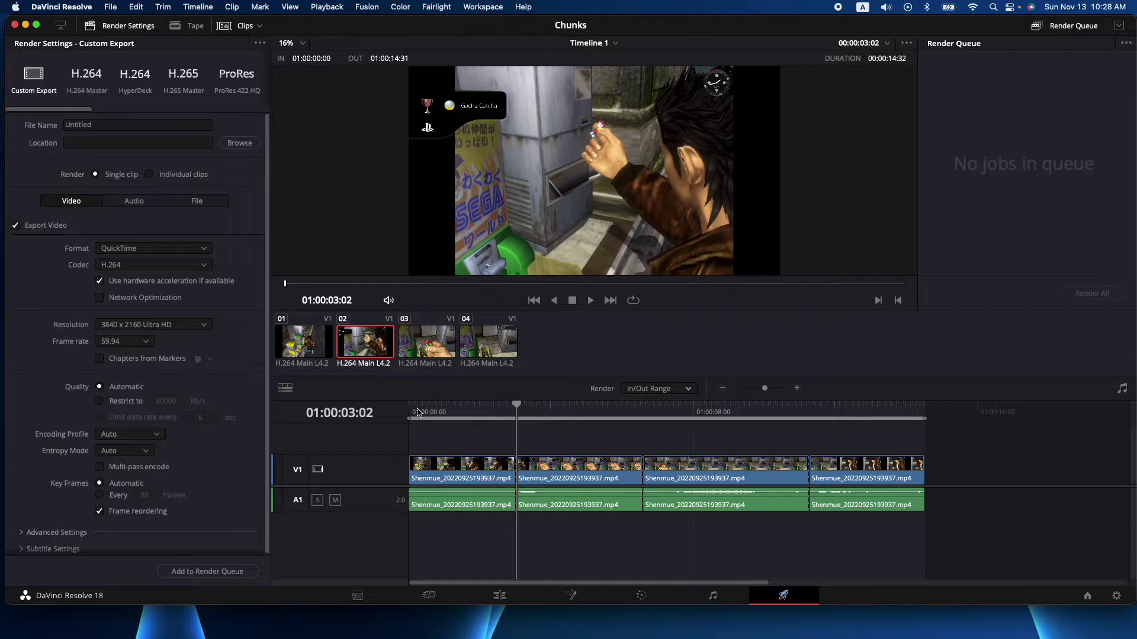
Mark the render range from 01:00:00:00 to an Out point at 01:00:03:02
drag(431, 410, 412, 410)
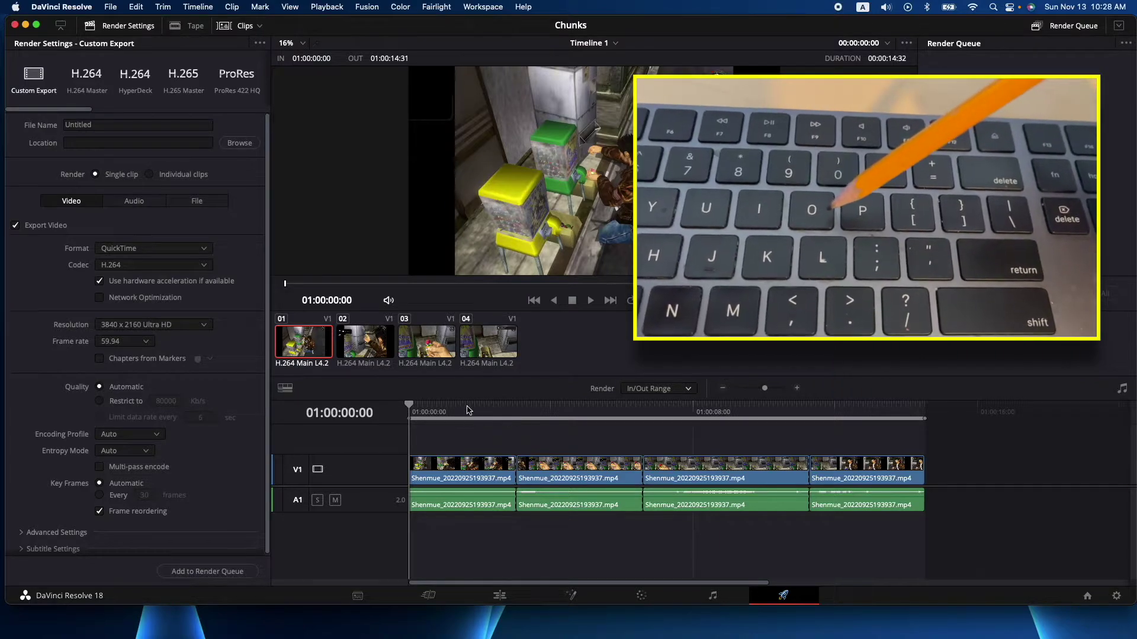
click(517, 408)
key(o)
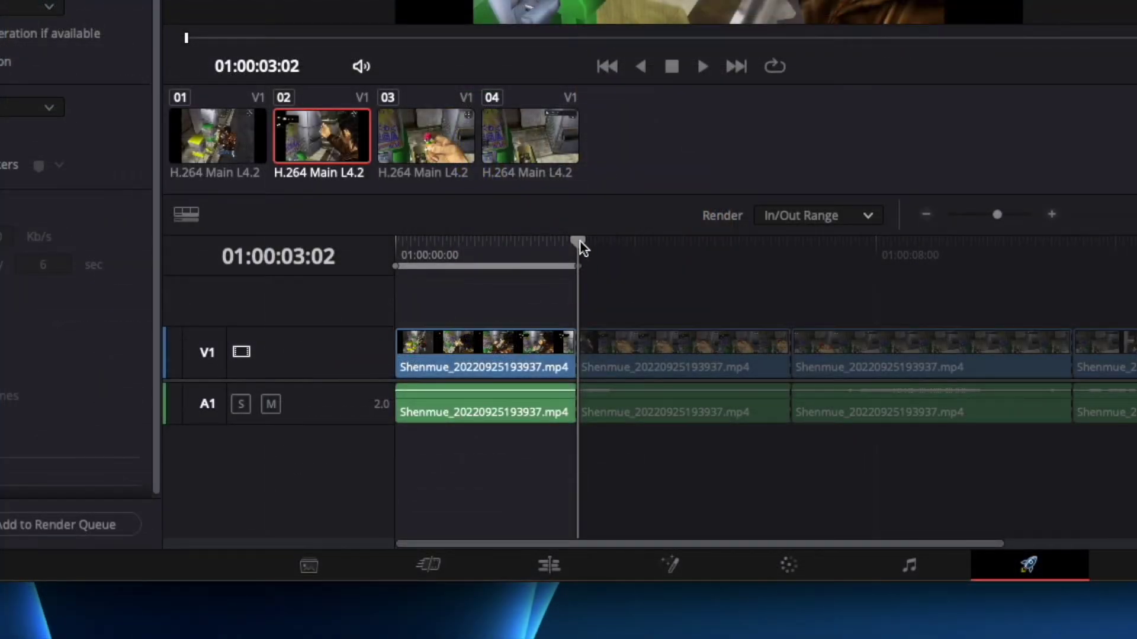
drag(579, 243, 745, 242)
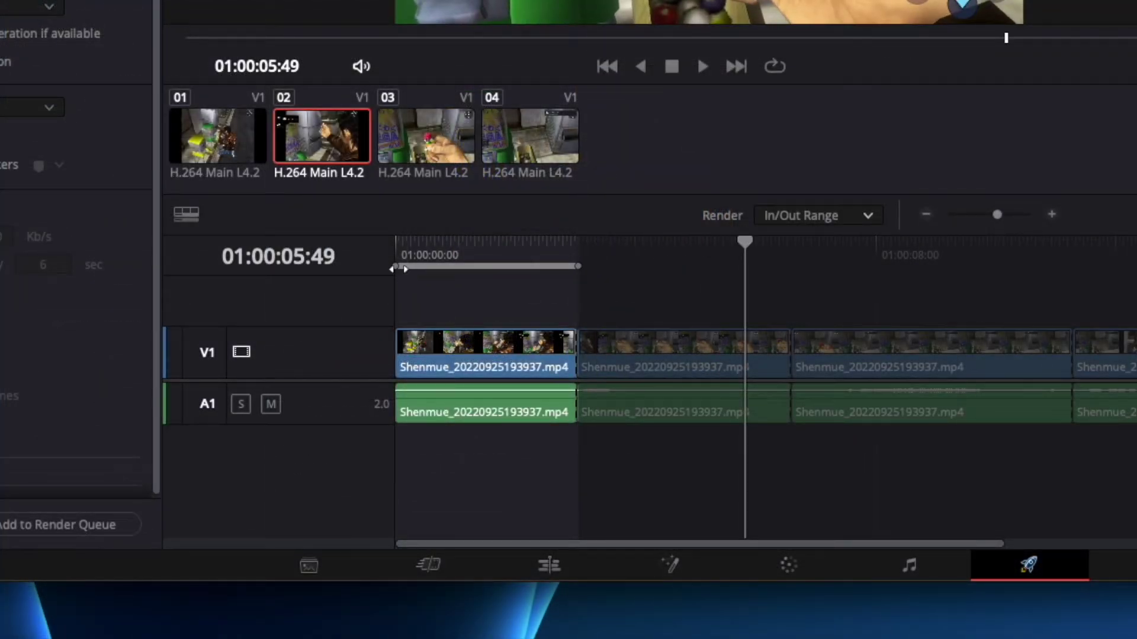
mouse_move(400, 267)
mouse_down()
mouse_move(452, 264)
mouse_move(395, 264)
mouse_up()
click(759, 254)
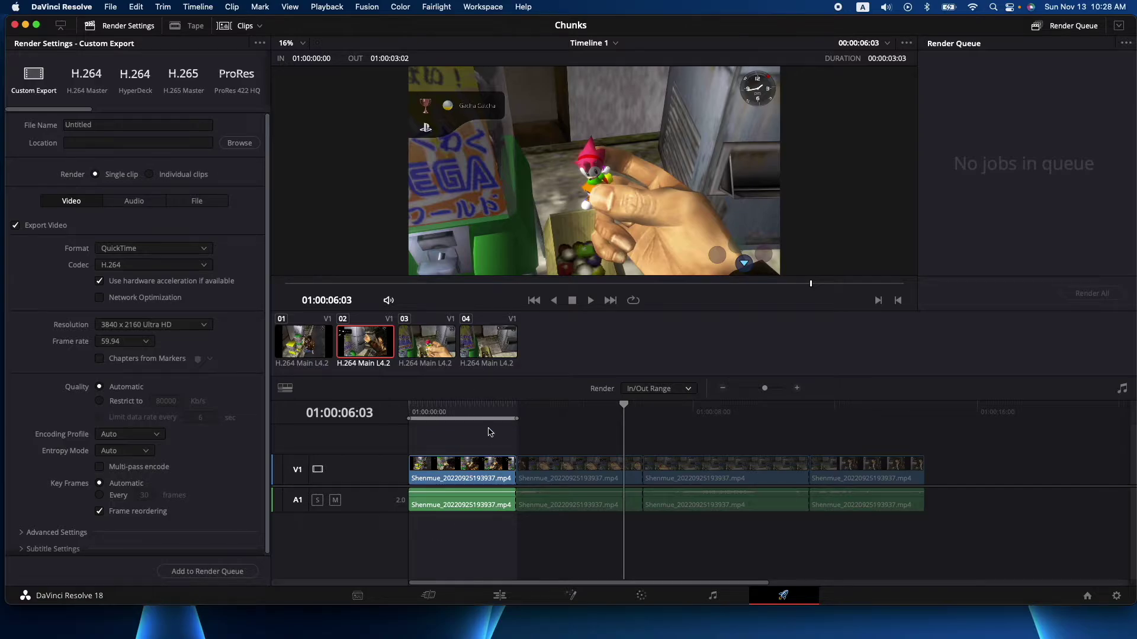
click(123, 125)
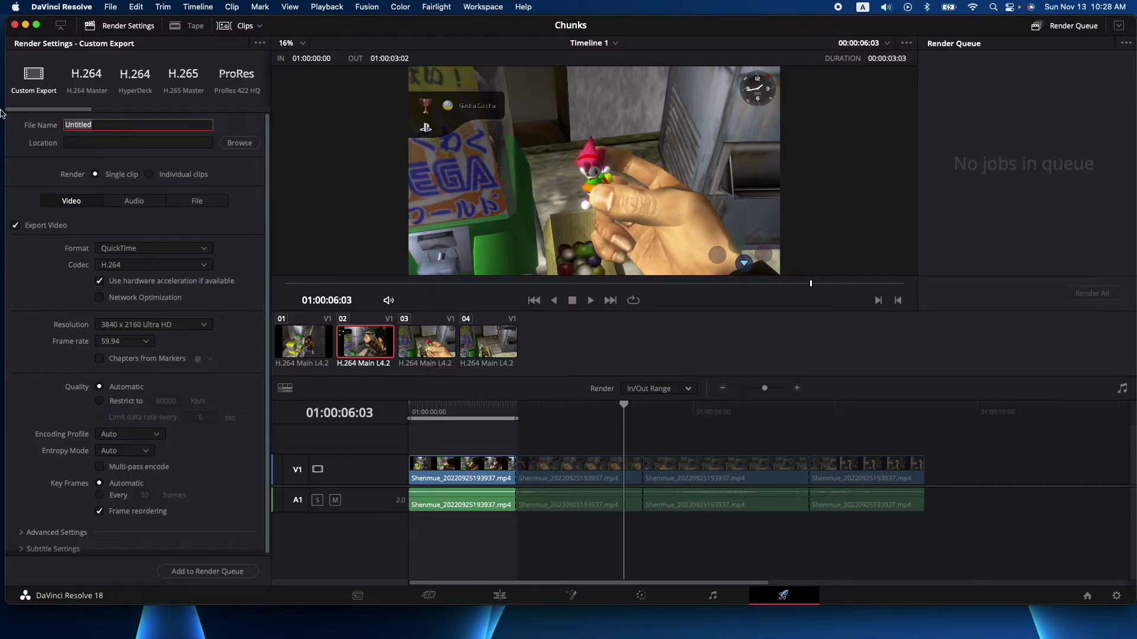
Name the render 'Crunch Part 1 of 4' and save it to the Desktop
text(B)
click(239, 144)
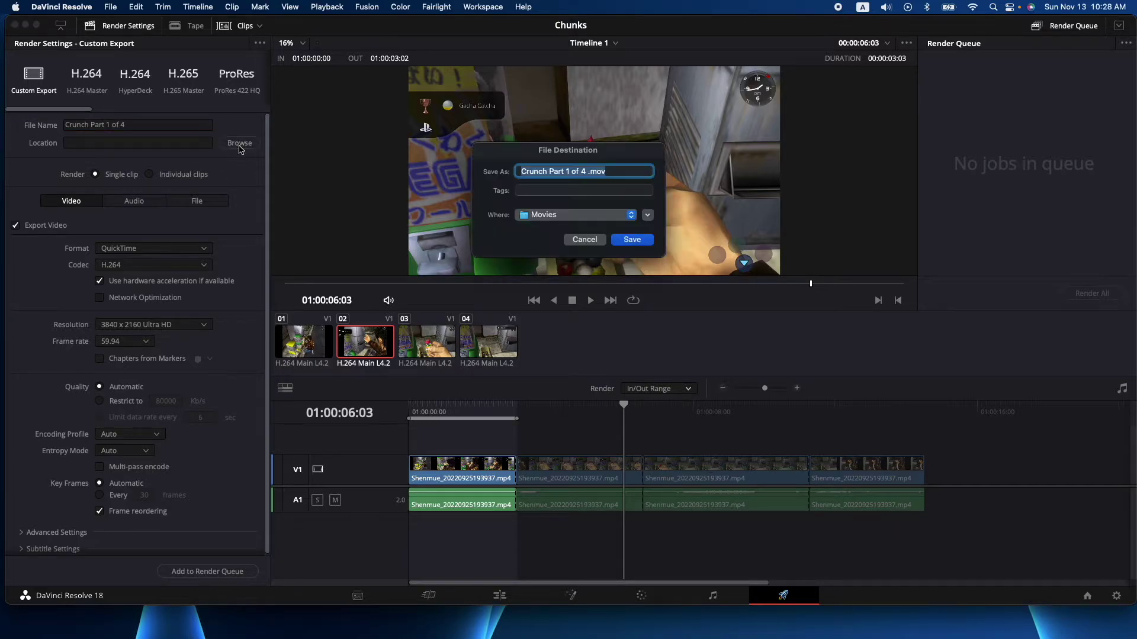
click(551, 215)
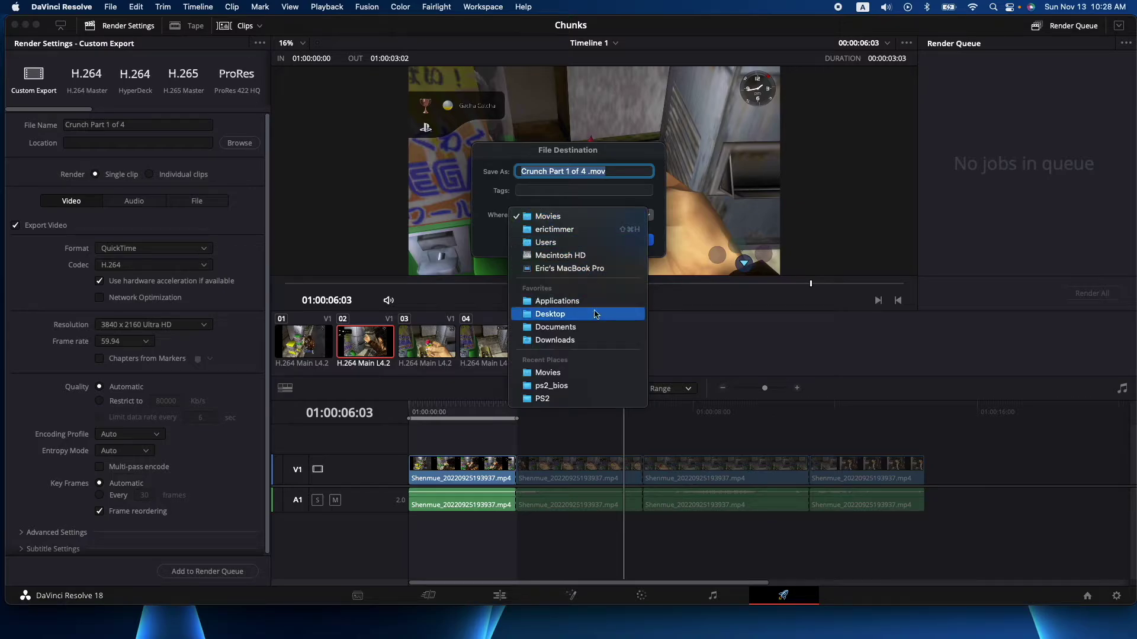
click(596, 312)
Confirm the Desktop location, set the format to MP4 and queue Crunch Part 1 of 4
click(629, 242)
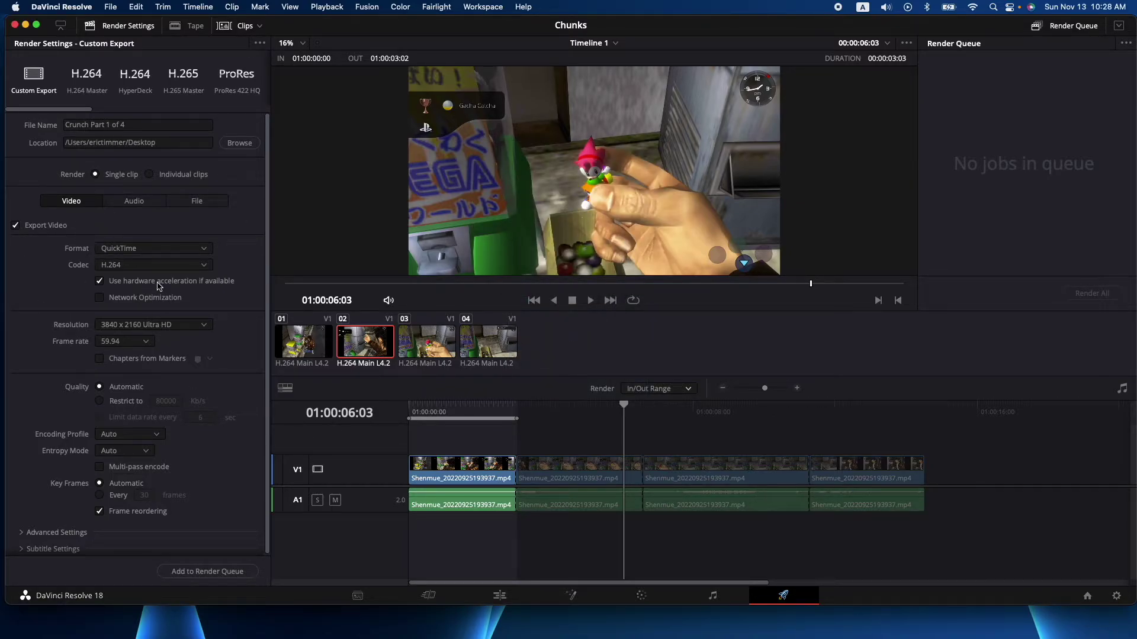
click(201, 255)
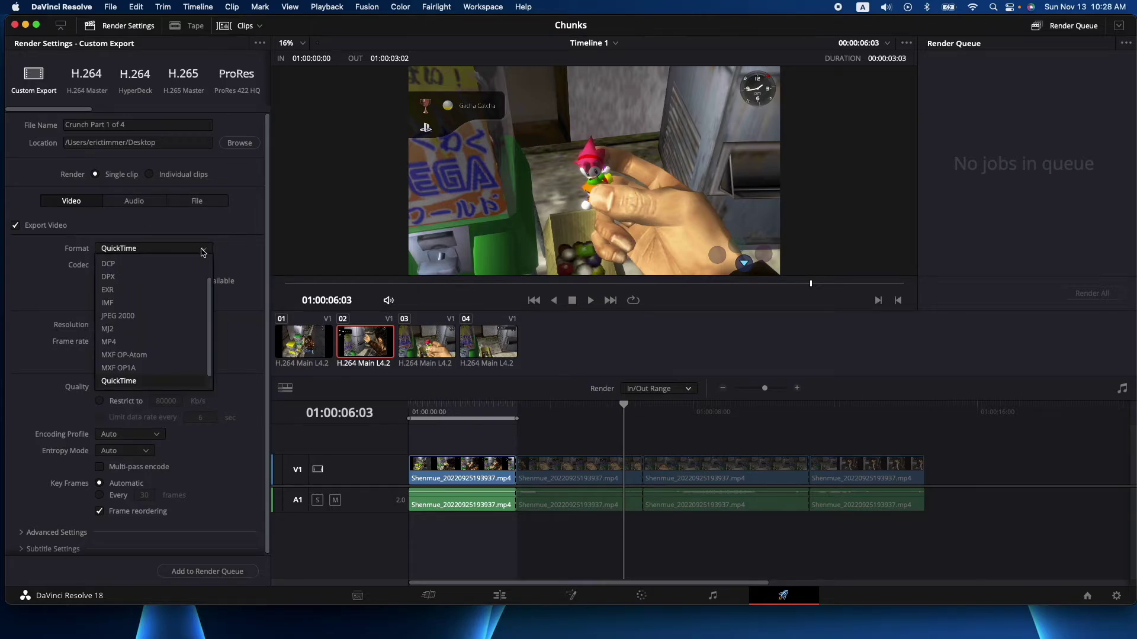
click(132, 337)
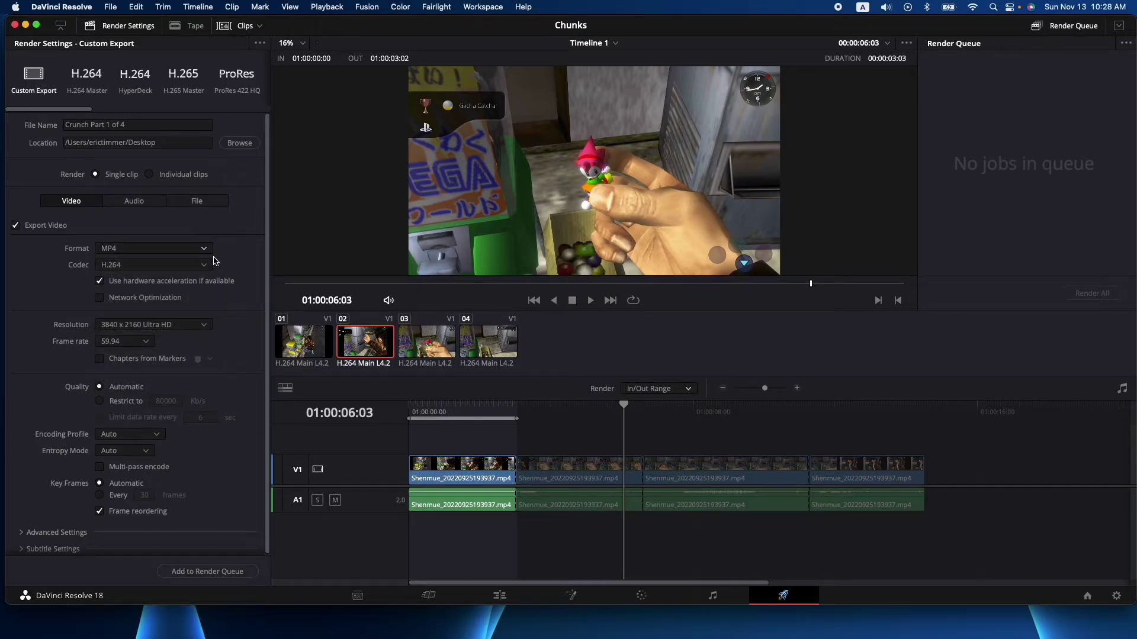
click(201, 575)
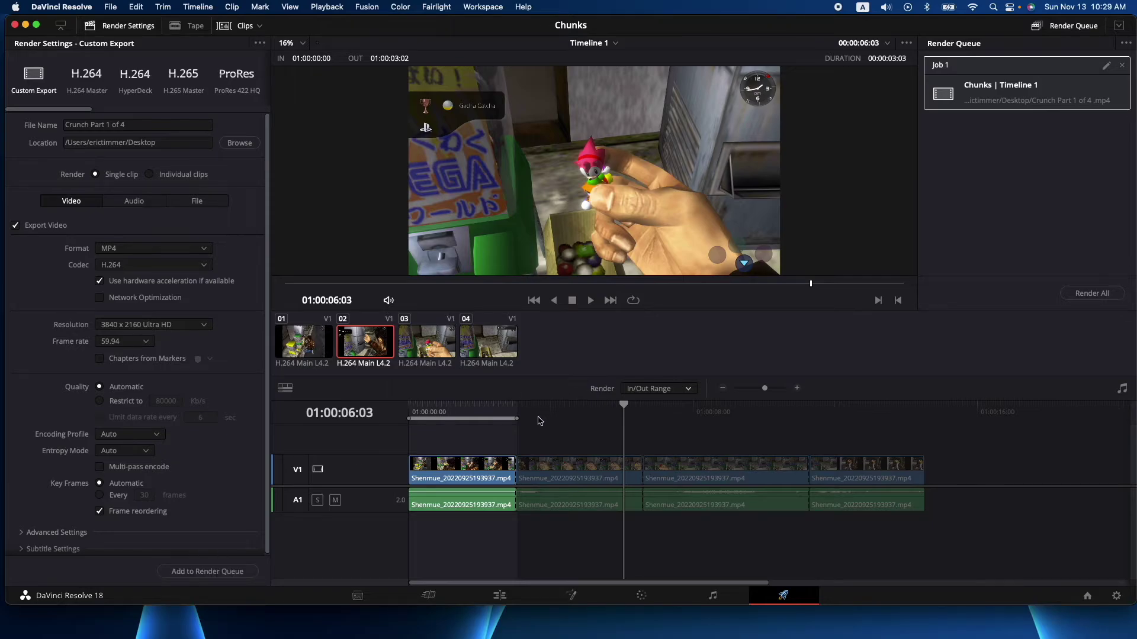
Set In/Out to the second clip, rename to Crunch Part 2 of 4 and queue it
drag(513, 420, 644, 418)
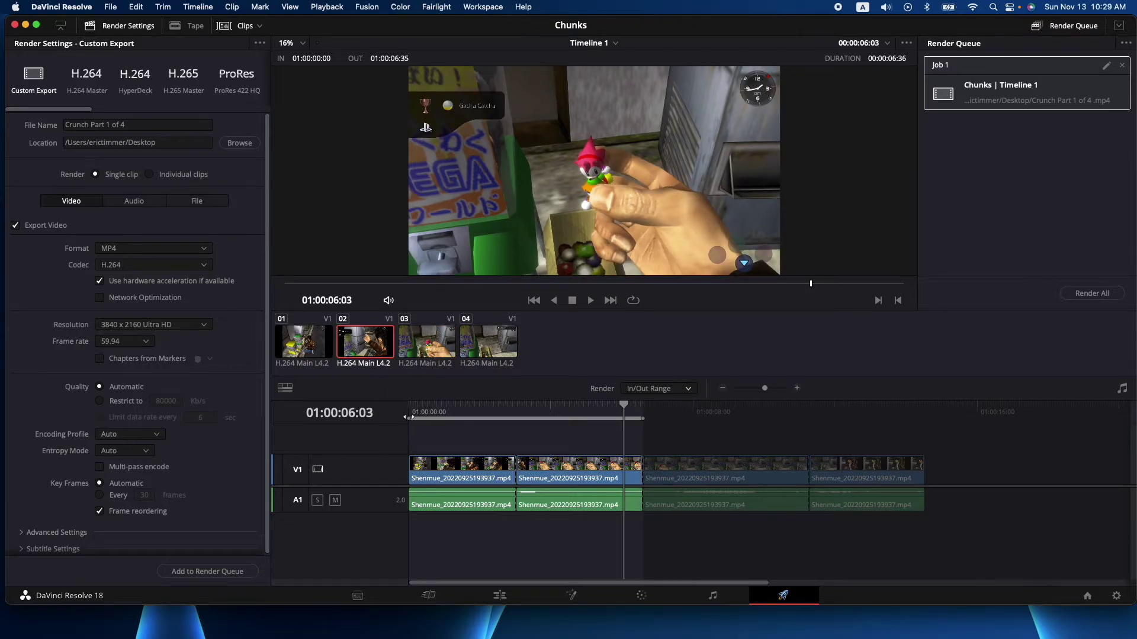
click(515, 407)
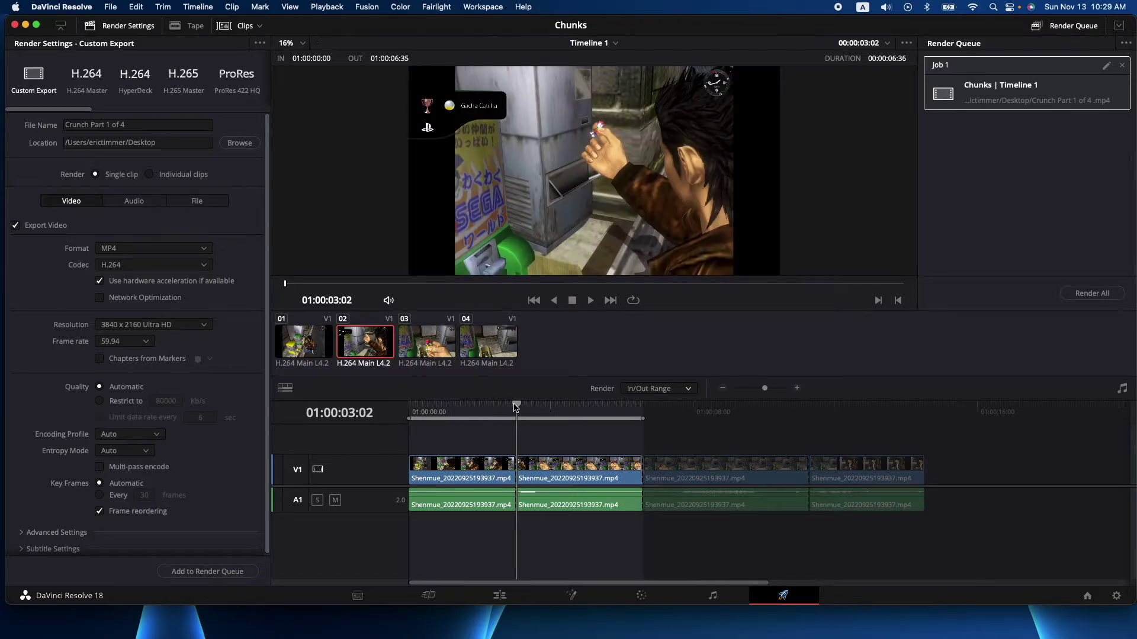
key(i)
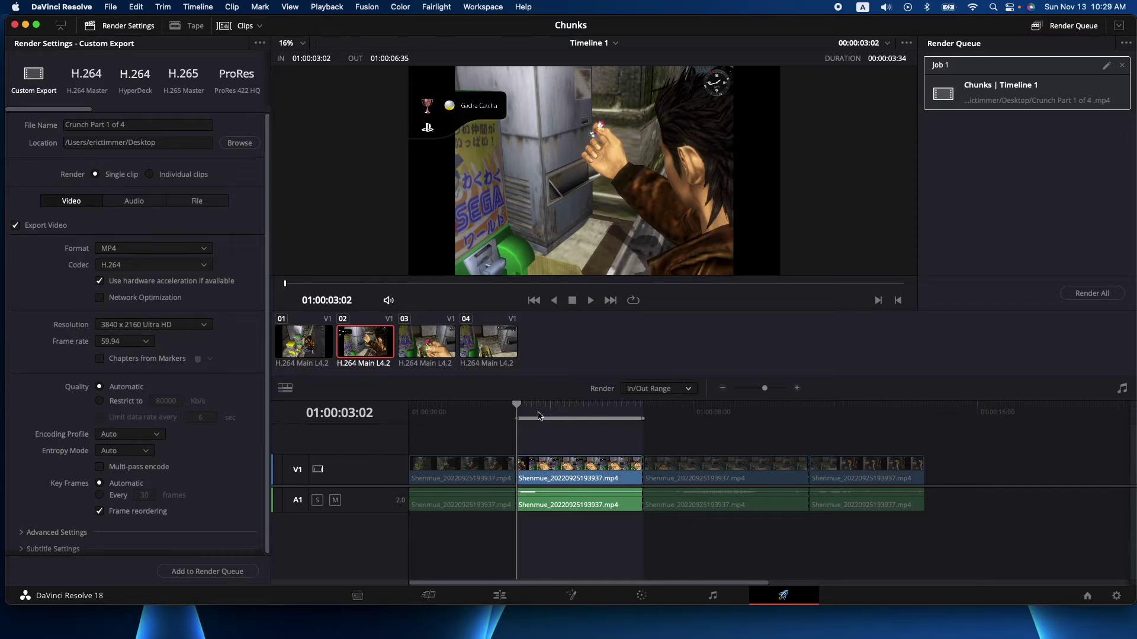
click(597, 481)
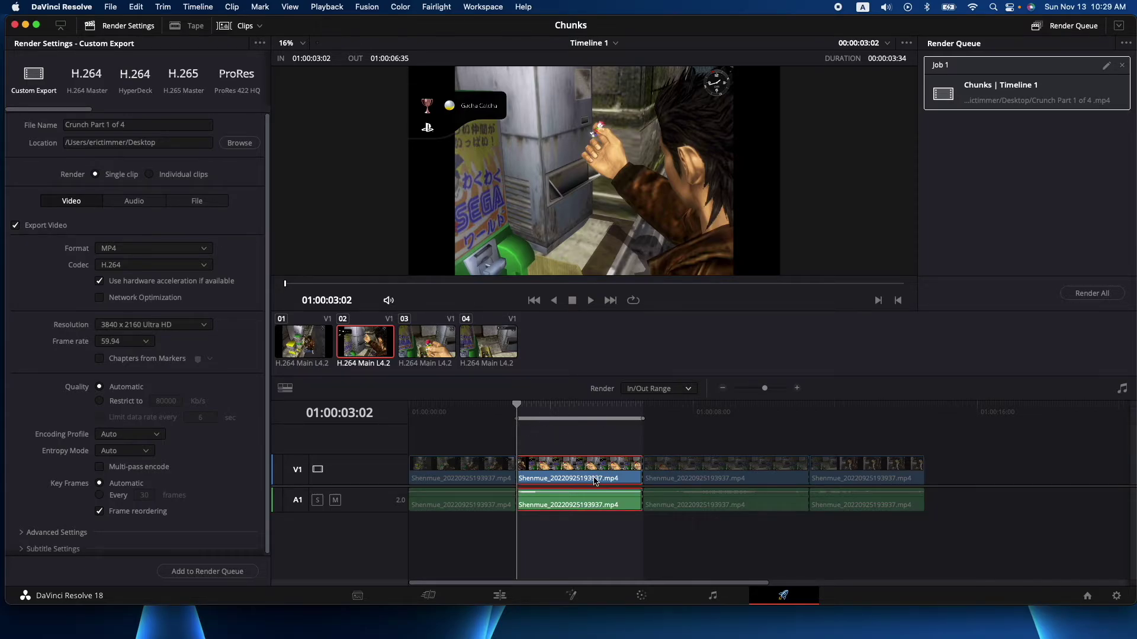
click(151, 126)
click(112, 124)
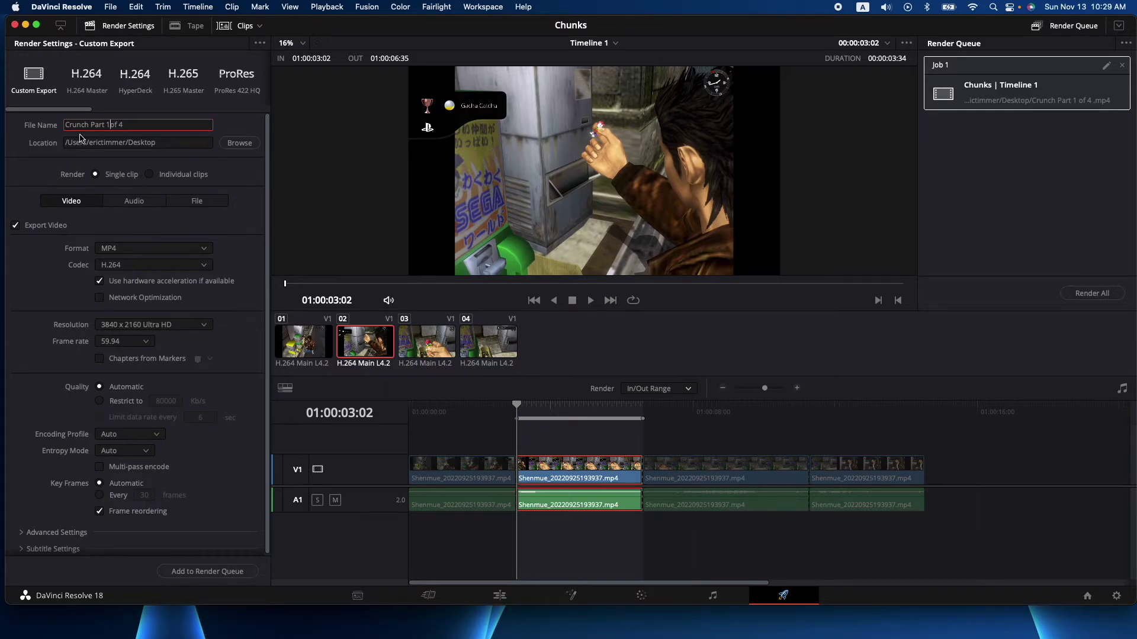
key(BackSpace)
text(2)
click(205, 571)
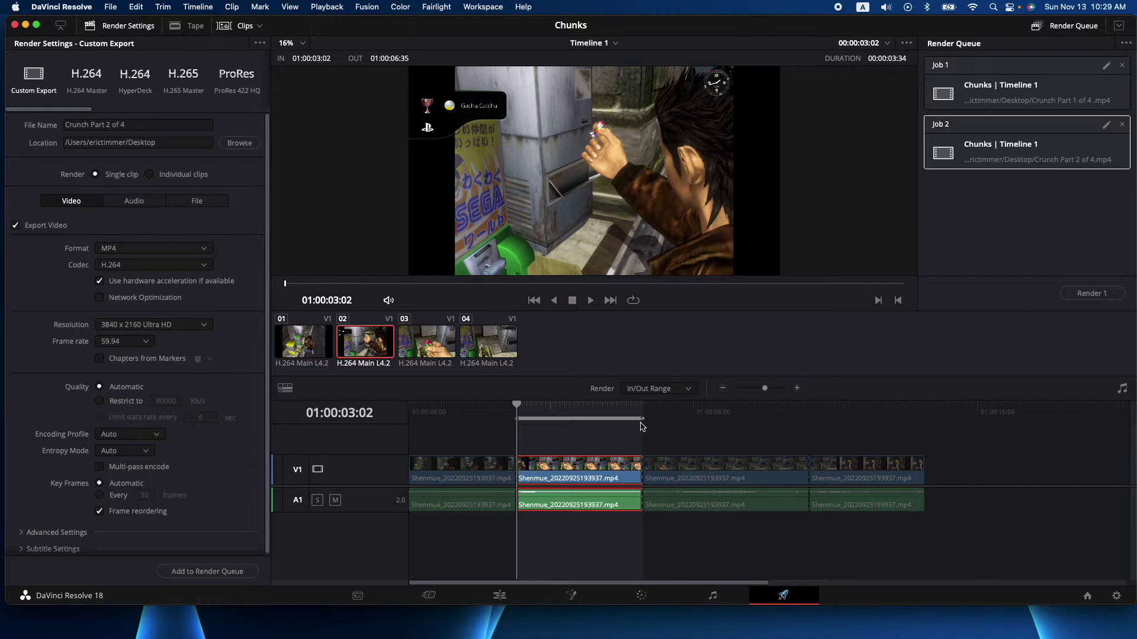
Set In/Out to the third clip, rename to Crunch Part 3 of 4 and queue it
drag(642, 418, 809, 418)
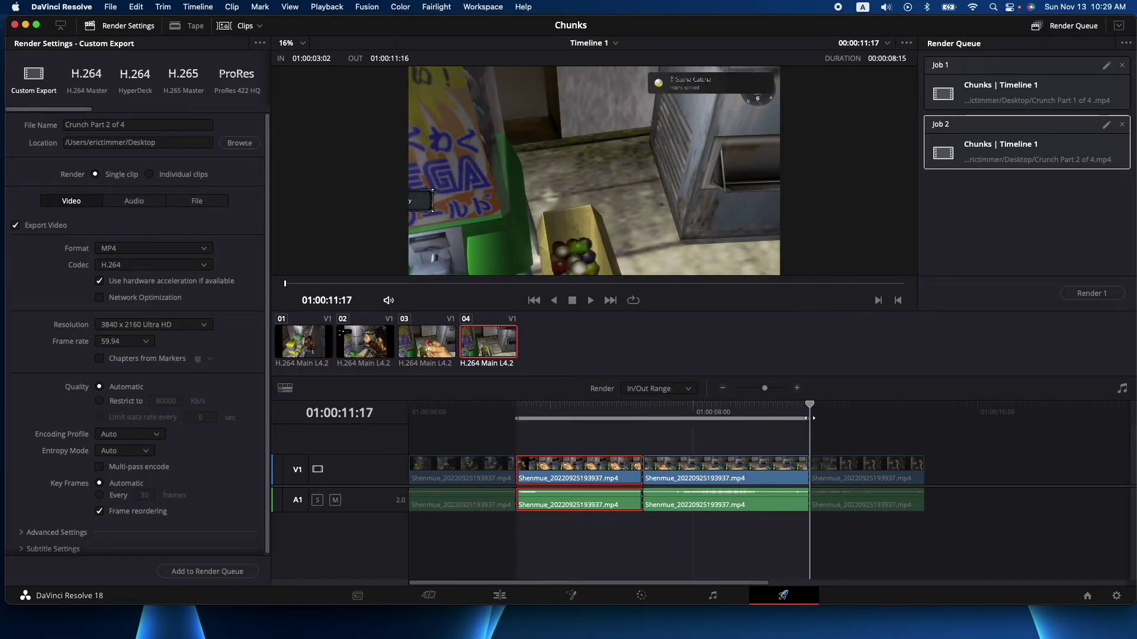
key(shift+i)
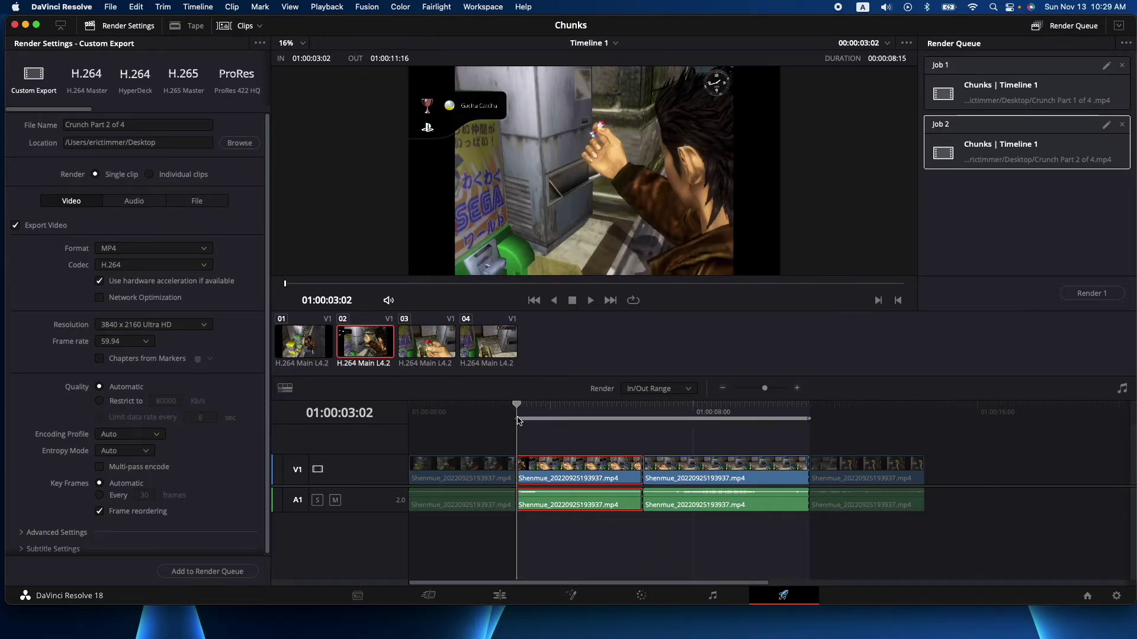
key(l)
key(k)
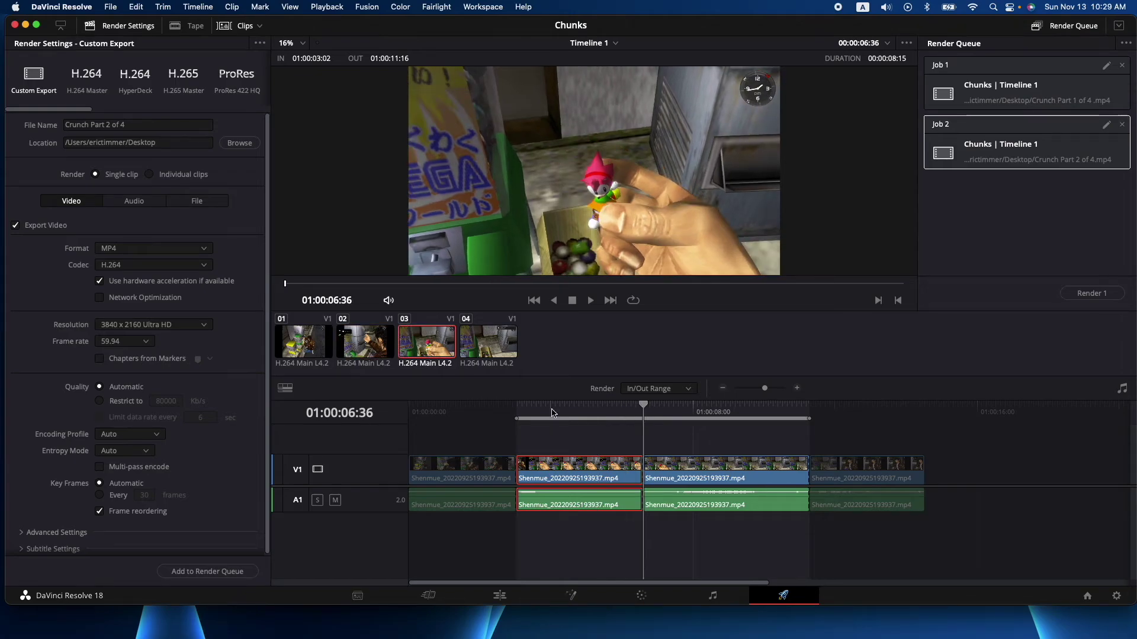
drag(517, 417, 643, 417)
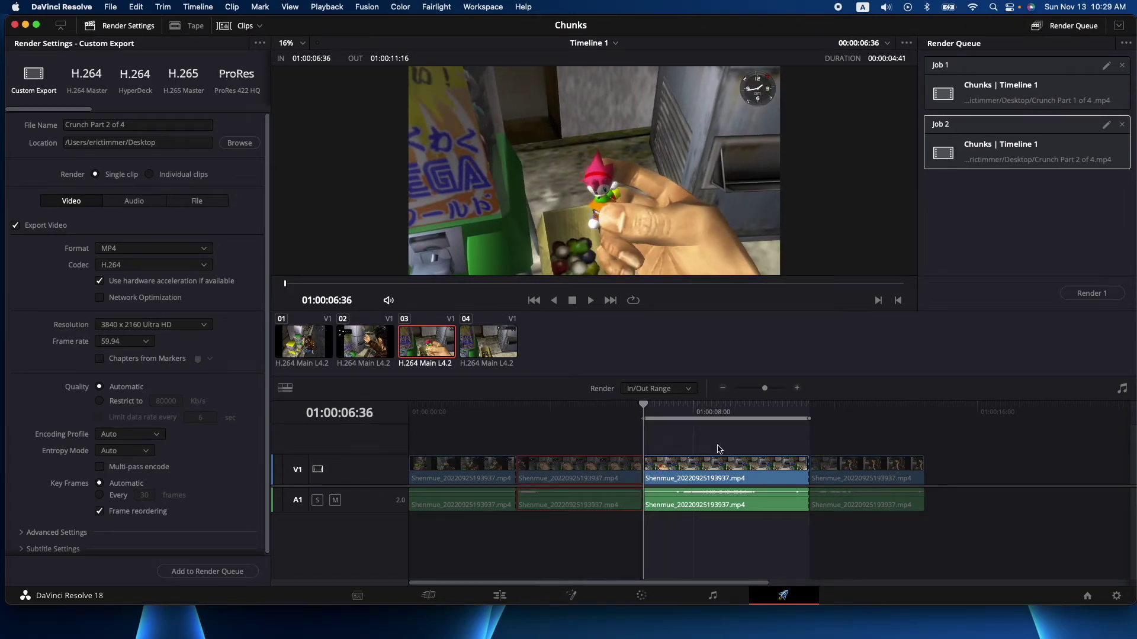
click(111, 125)
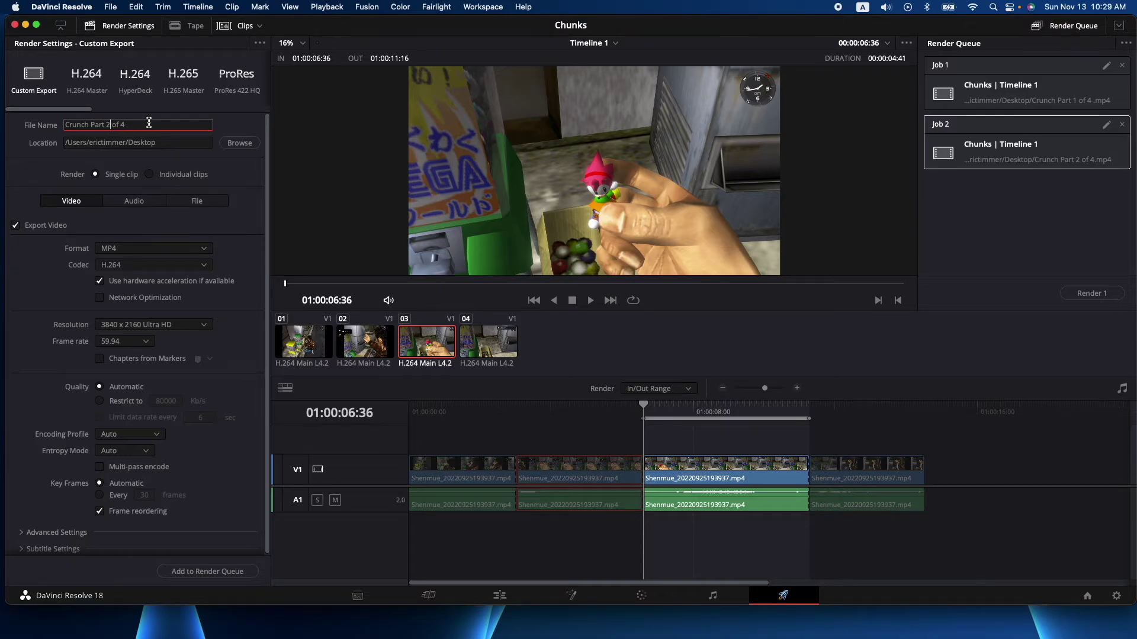
key(BackSpace)
text(3)
click(183, 572)
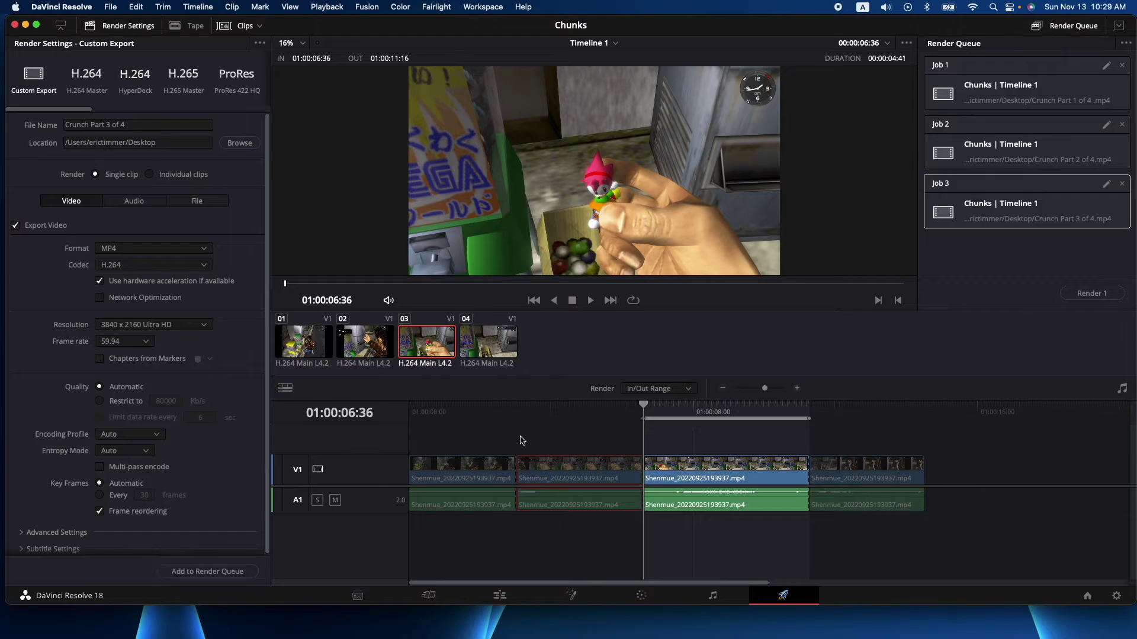
Mark In/Out on the fourth clip, rename to Crunch Part 4 of 4 and queue it
click(809, 413)
key(i)
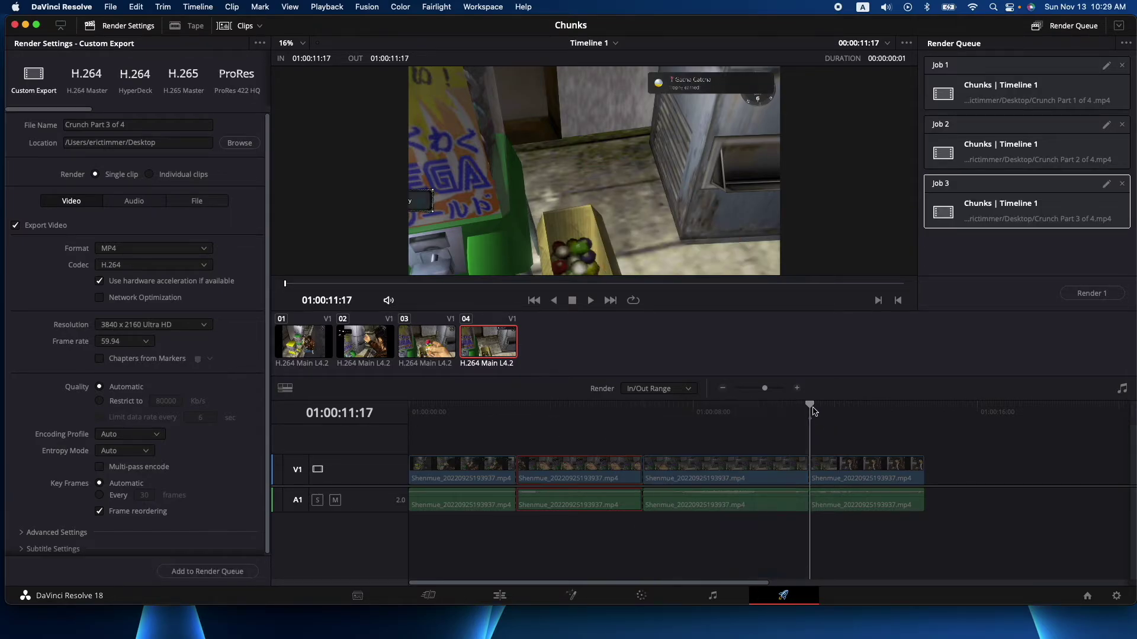
click(926, 411)
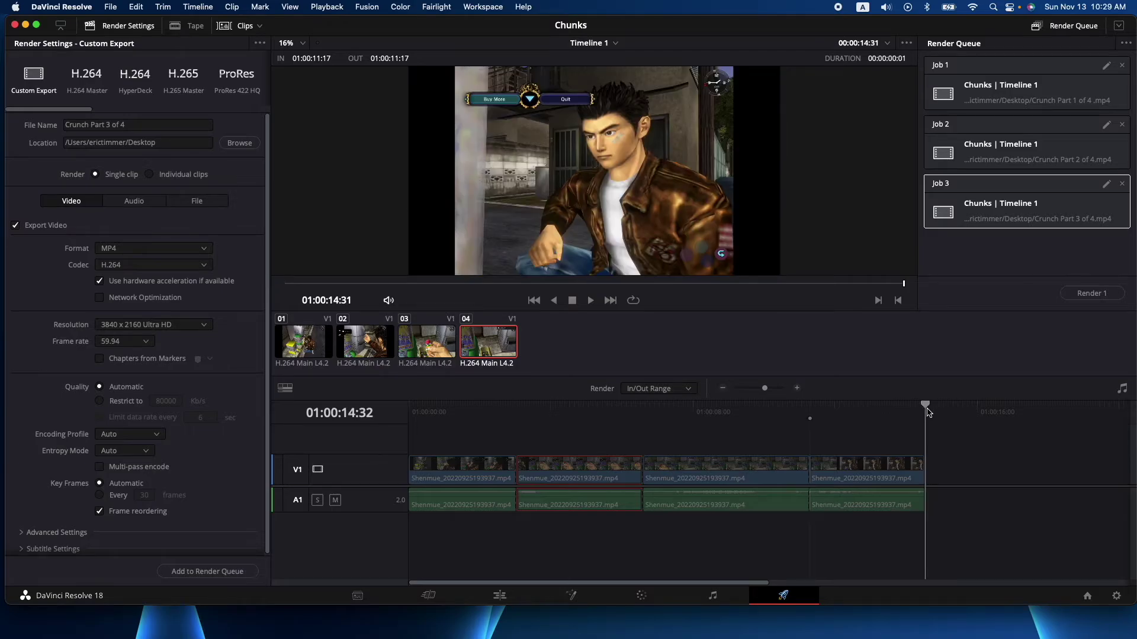
key(o)
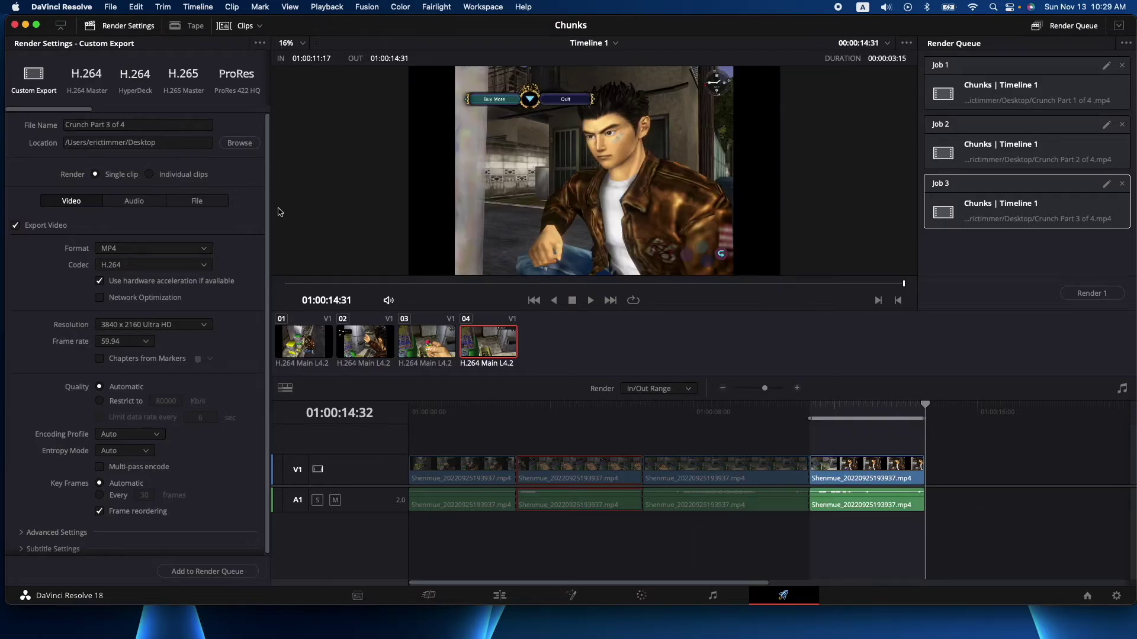
click(110, 125)
key(BackSpace)
text(4)
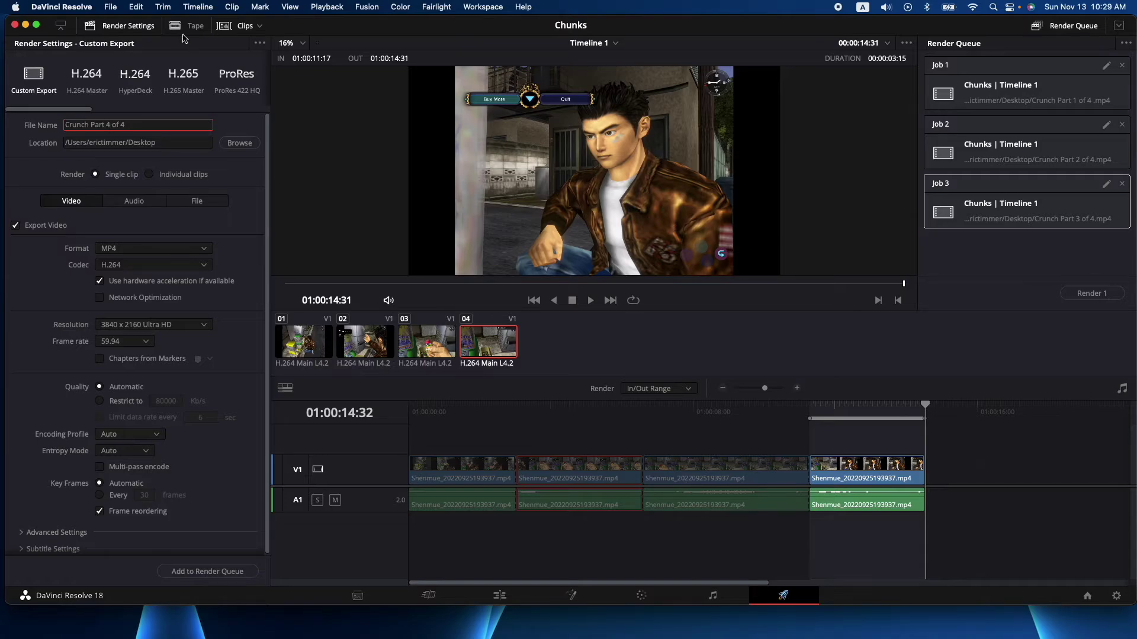
click(207, 572)
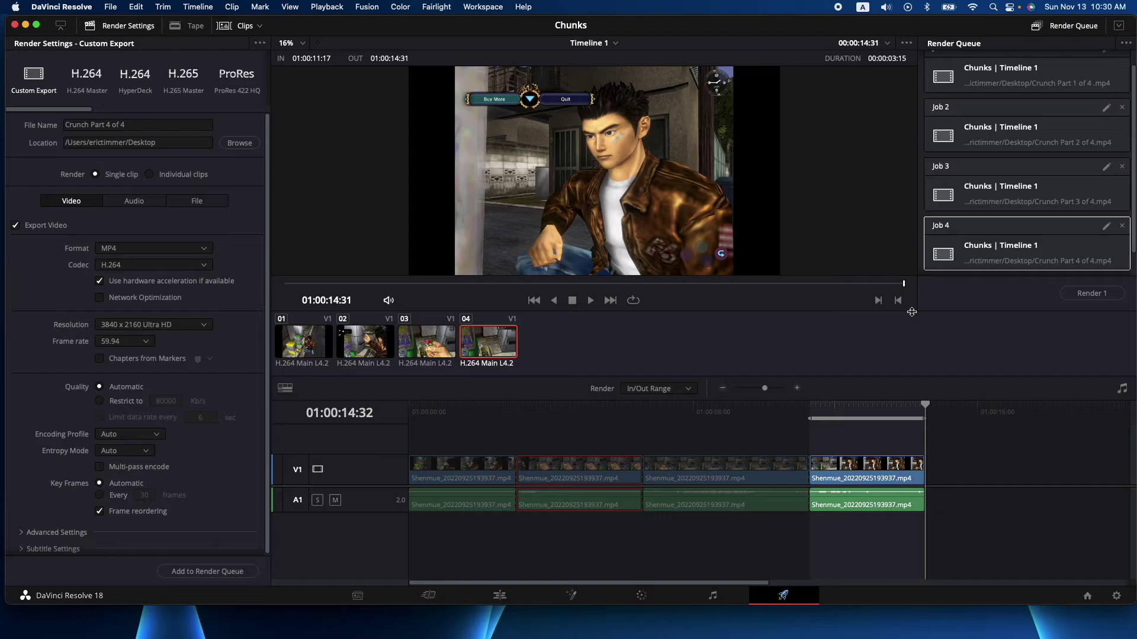
drag(912, 314, 902, 416)
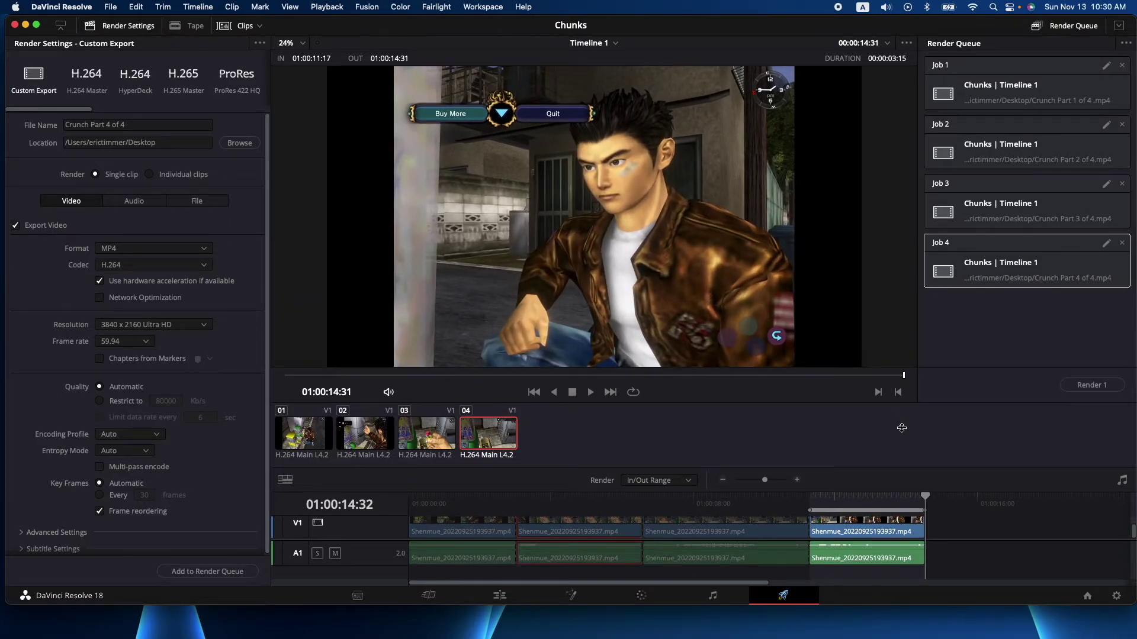
Select all four Crunch jobs in the Render Queue and render them all
click(1030, 75)
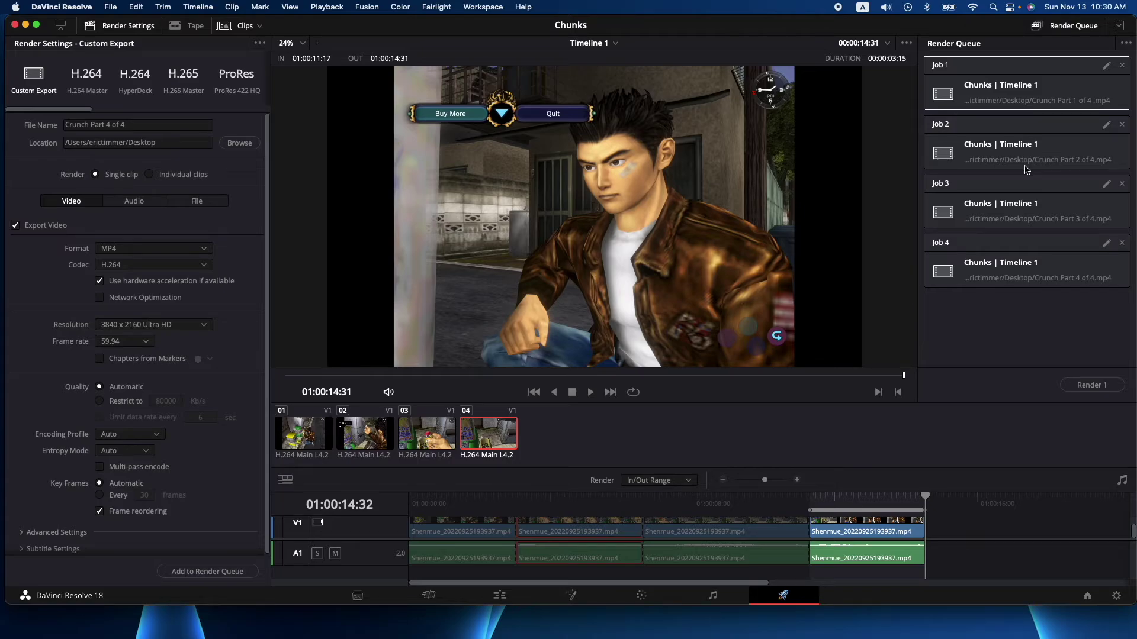
drag(1070, 318, 993, 72)
click(1003, 83)
shift+click(999, 264)
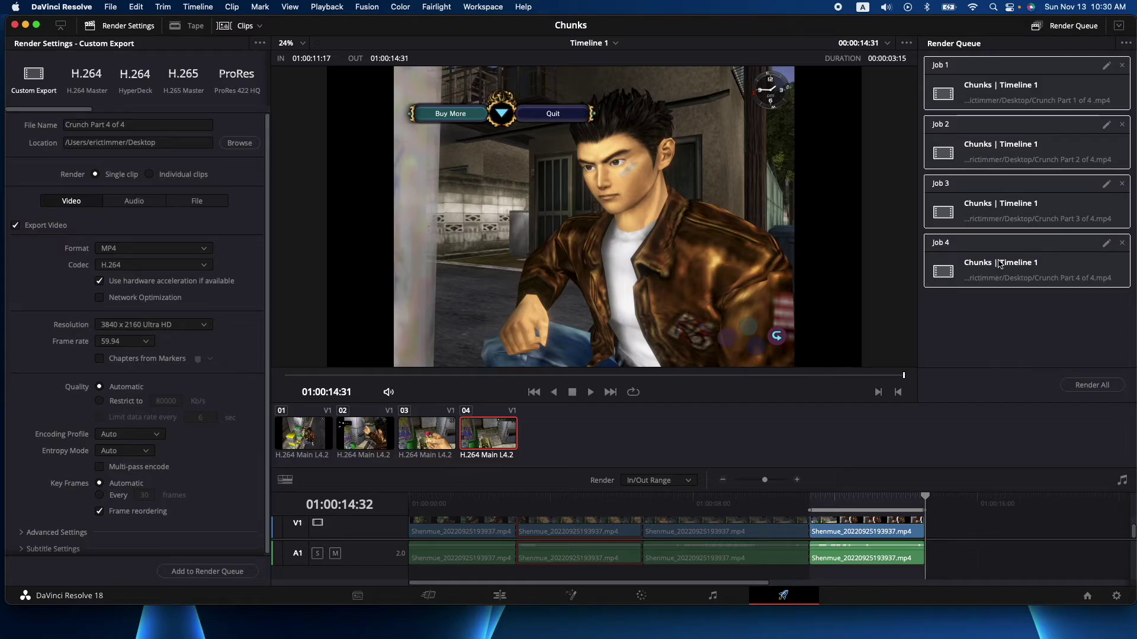
click(1012, 303)
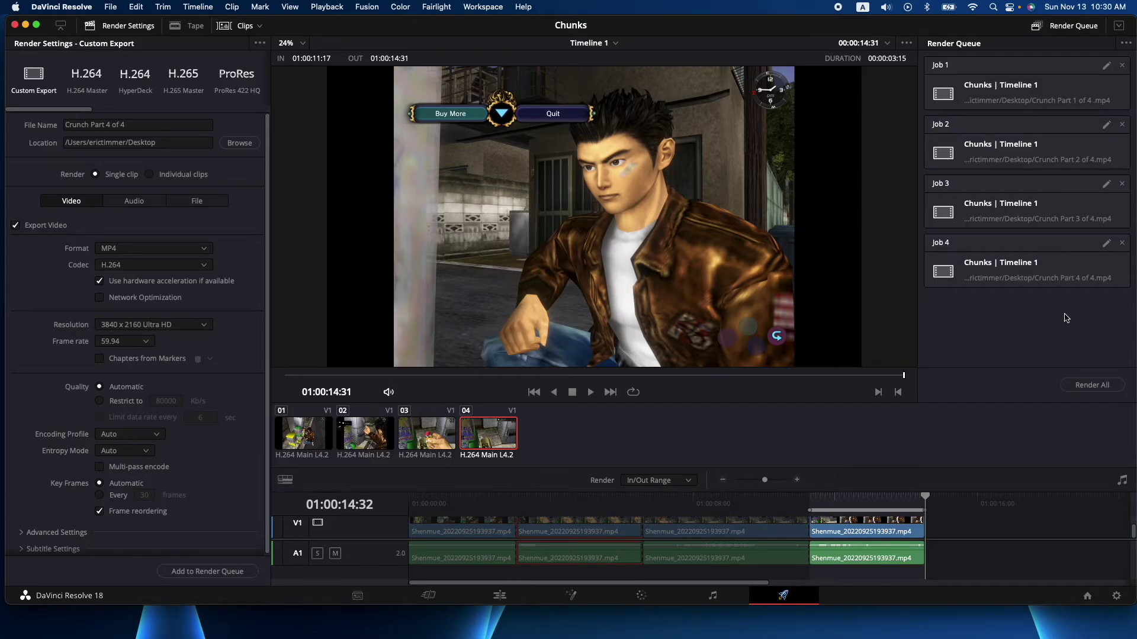
drag(1065, 318, 996, 69)
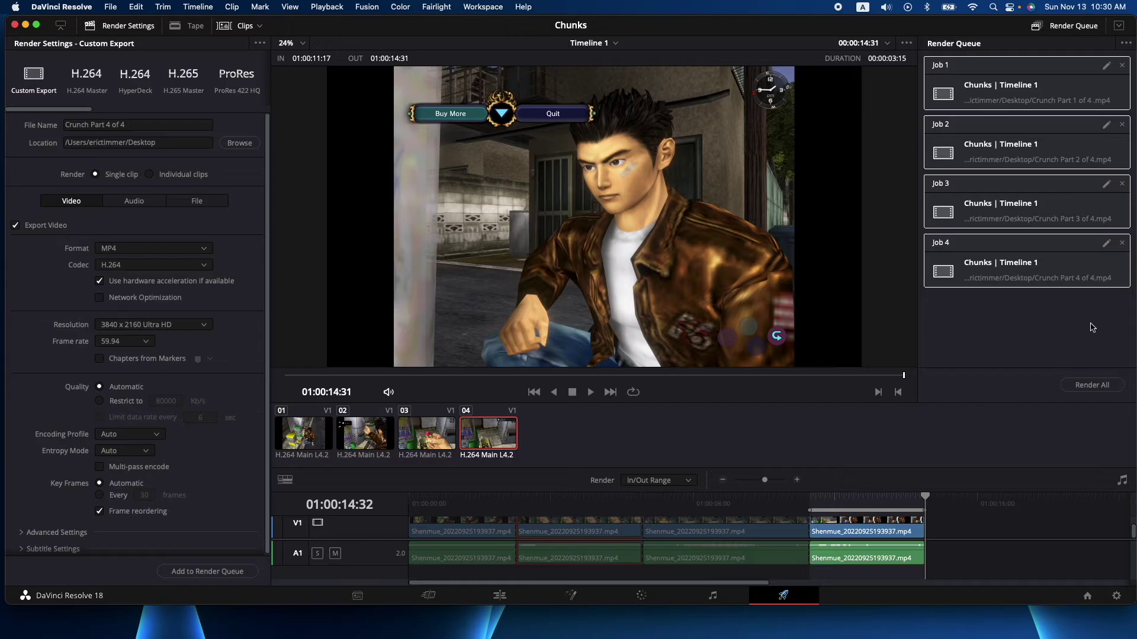
click(1092, 385)
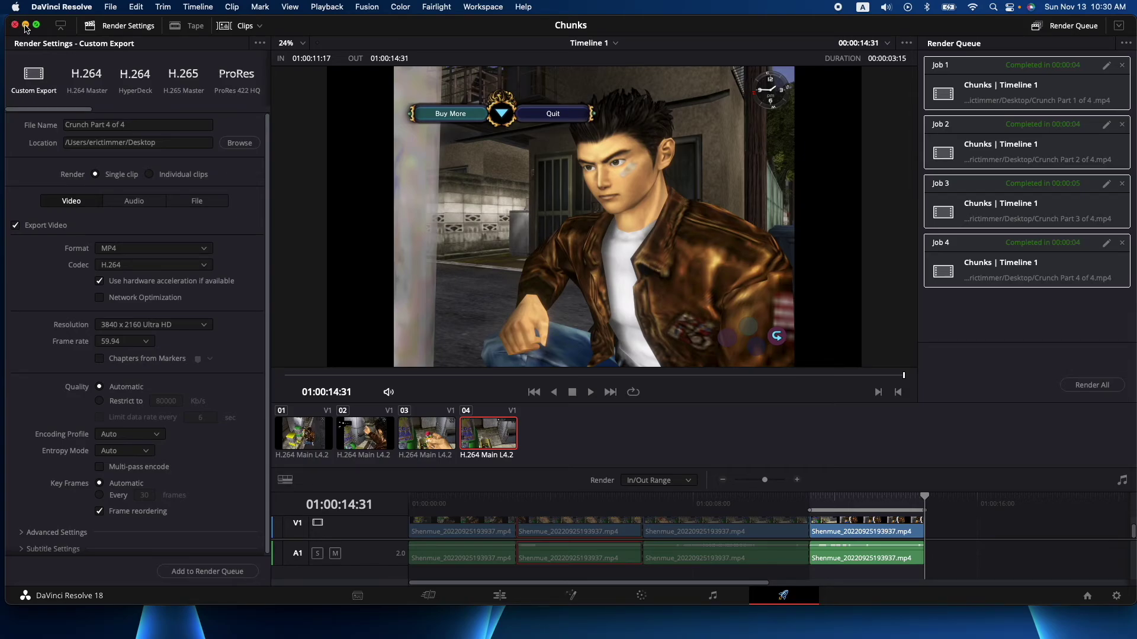
click(26, 25)
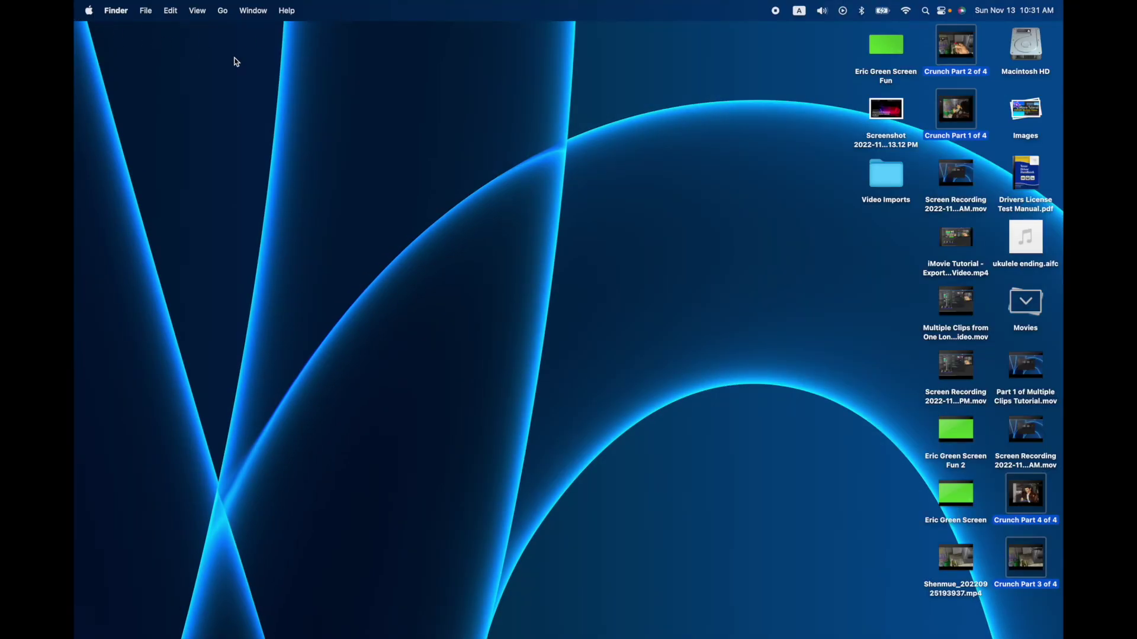
Deselect the four Crunch Part MP4 files on the Desktop
click(882, 545)
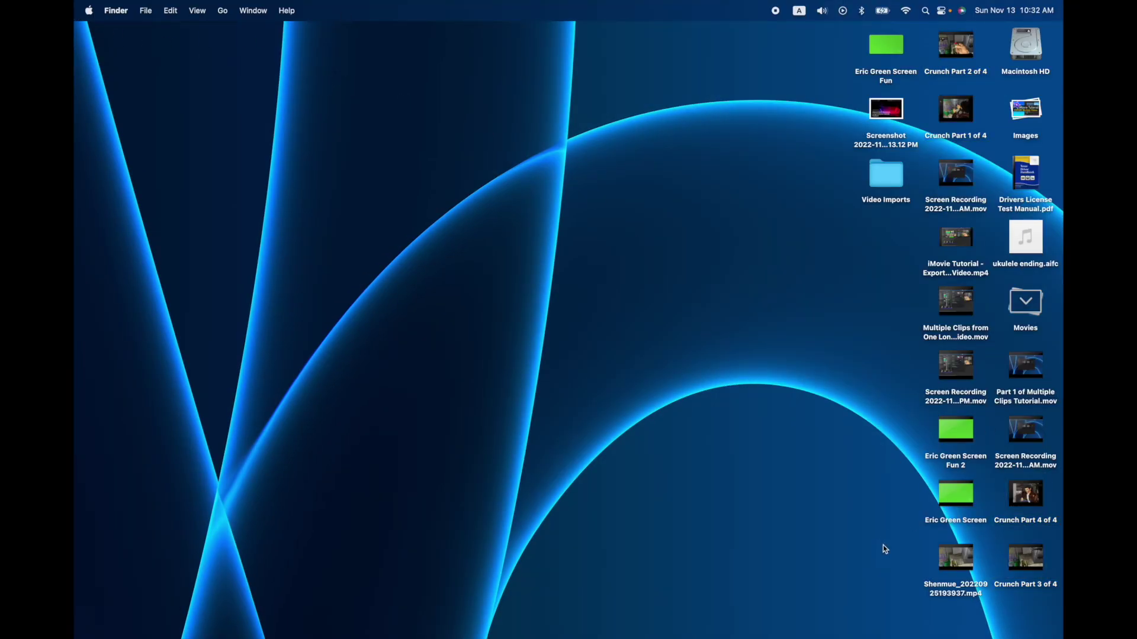
mouse_move(1018, 481)
mouse_move(1041, 571)
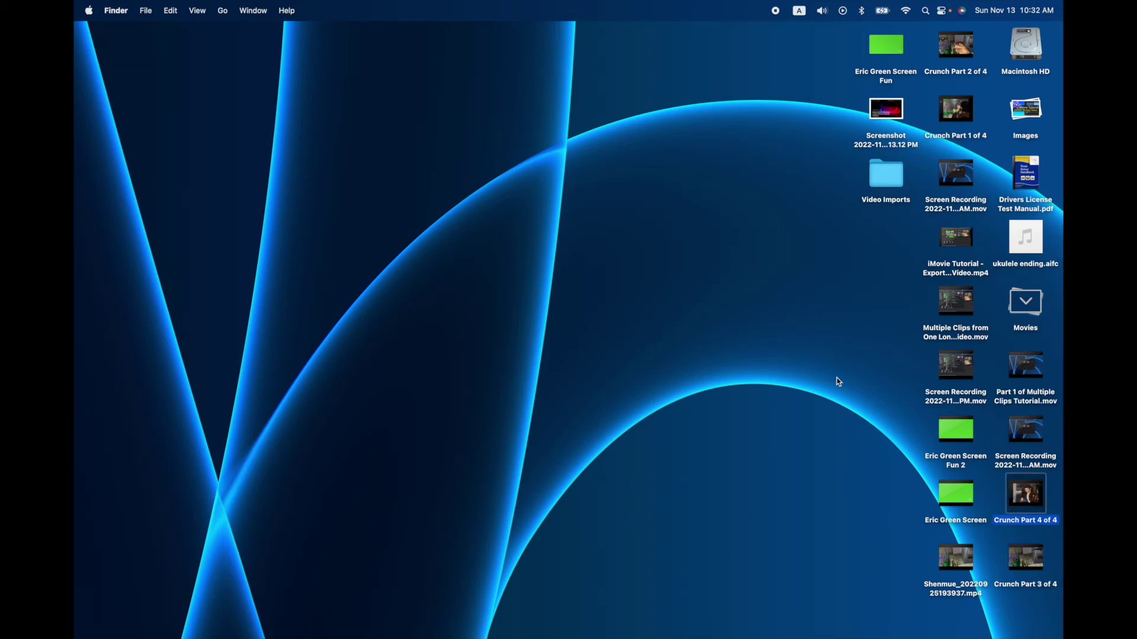